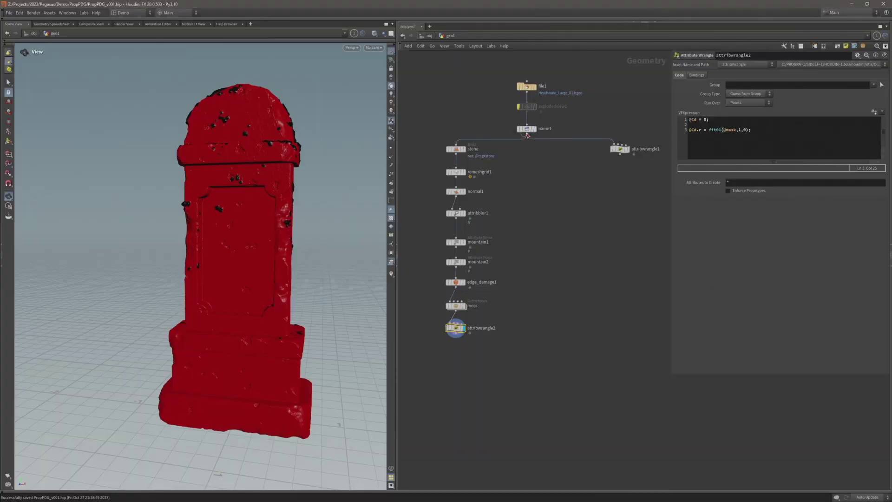
- Branch a new Blast node off name1 and move attribwrangle1 up out of its way
{"action": "left_click", "coordinate": [526, 135]}
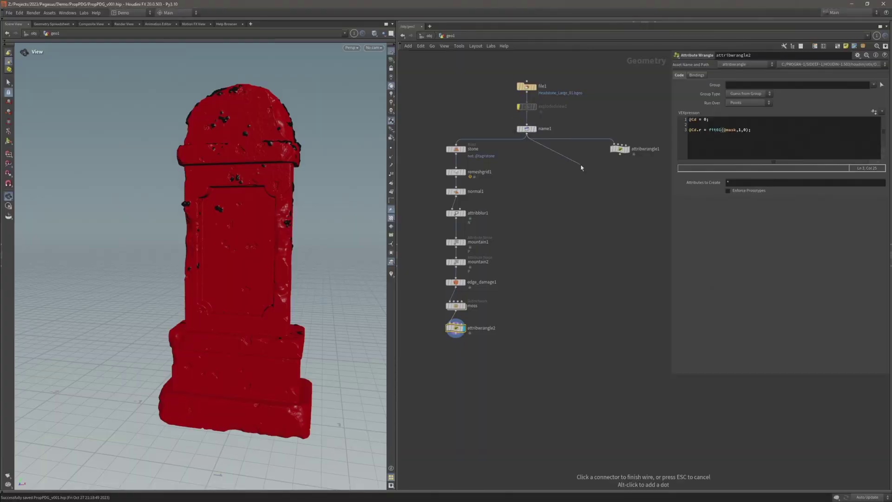
{"action": "key", "text": "Tab"}
{"action": "type", "text": "blast"}
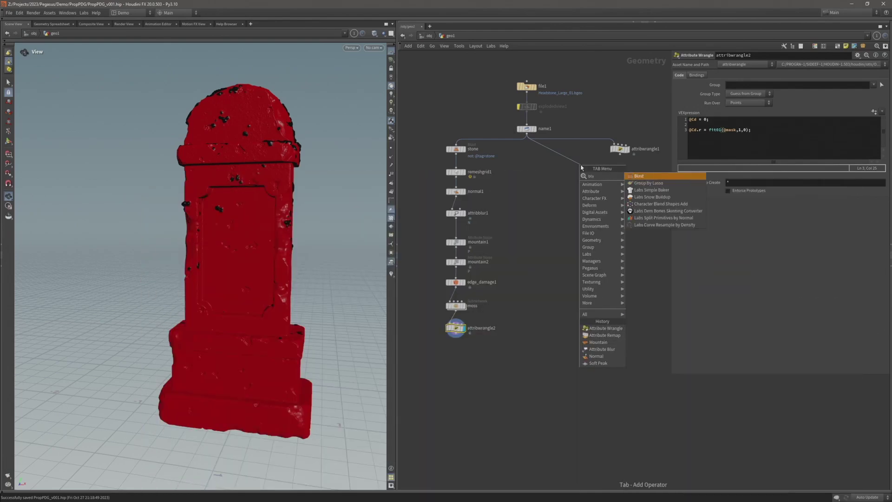
{"action": "key", "text": "Return"}
{"action": "scroll", "coordinate": [582, 160], "scroll_direction": "up", "scroll_amount": 3}
{"action": "left_click_drag", "start_coordinate": [581, 165], "coordinate": [581, 143]}
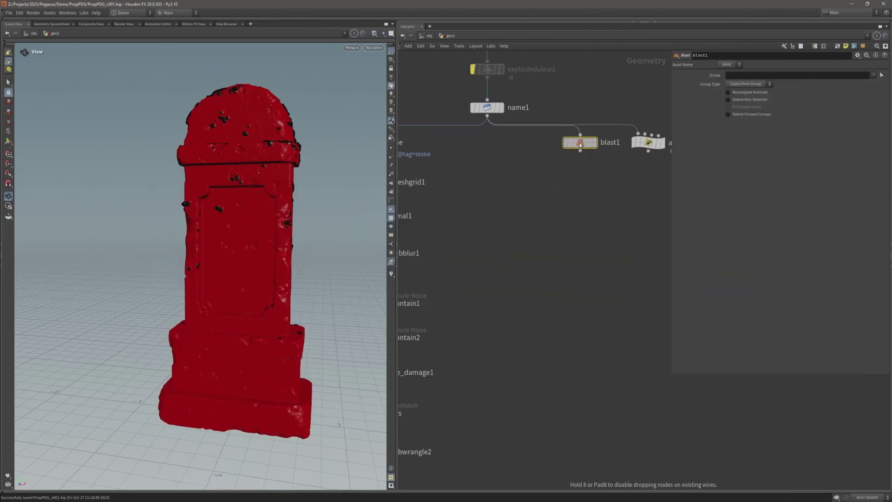
{"action": "left_click_drag", "start_coordinate": [646, 150], "coordinate": [626, 94]}
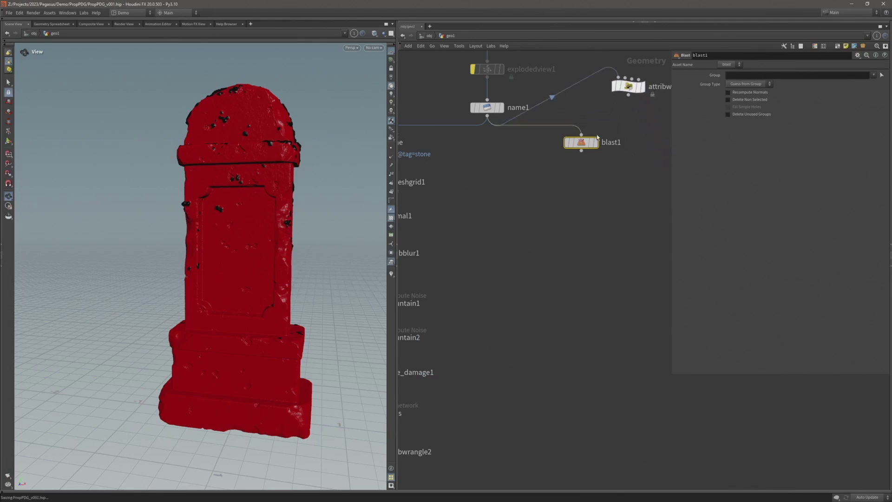
{"action": "left_click", "coordinate": [596, 142]}
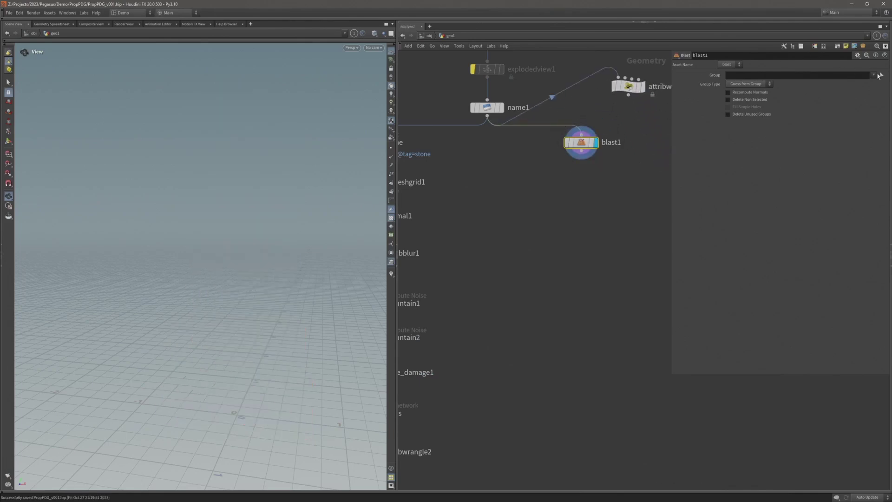
{"action": "left_click", "coordinate": [873, 76]}
{"action": "left_click", "coordinate": [878, 90]}
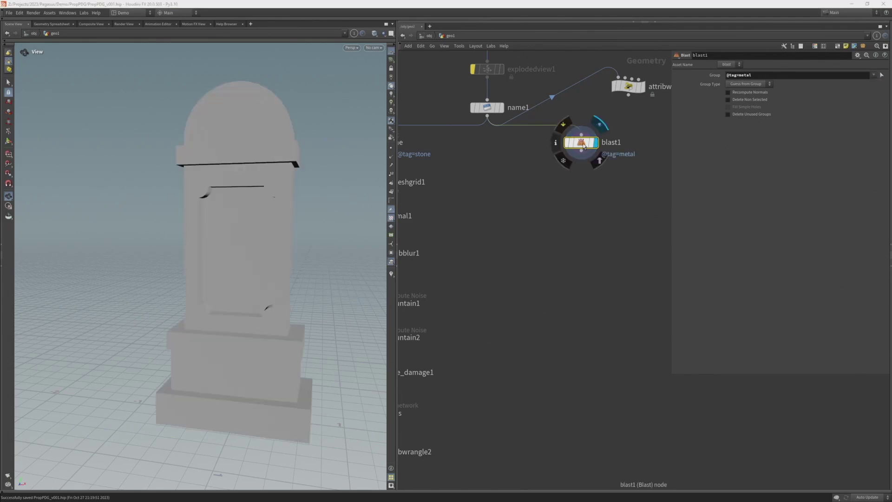
{"action": "left_click", "coordinate": [730, 99]}
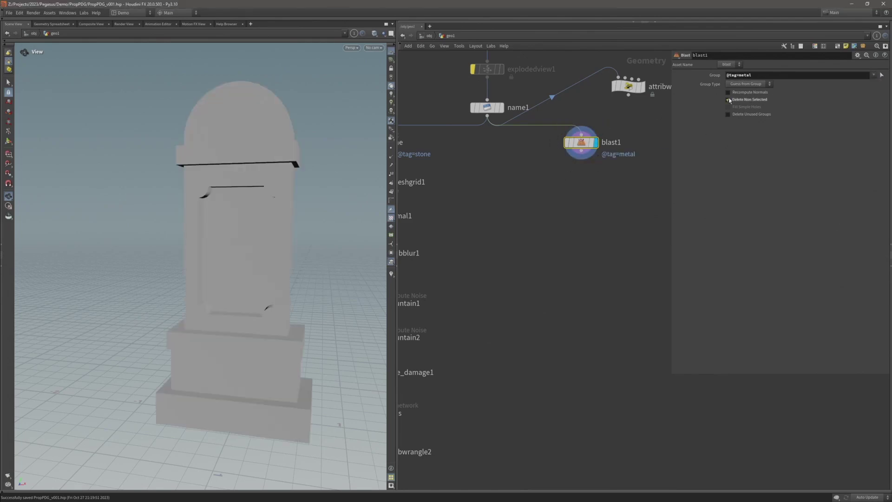
{"action": "left_click_drag", "start_coordinate": [224, 206], "coordinate": [245, 215]}
{"action": "scroll", "coordinate": [588, 173], "scroll_direction": "down", "scroll_amount": 2}
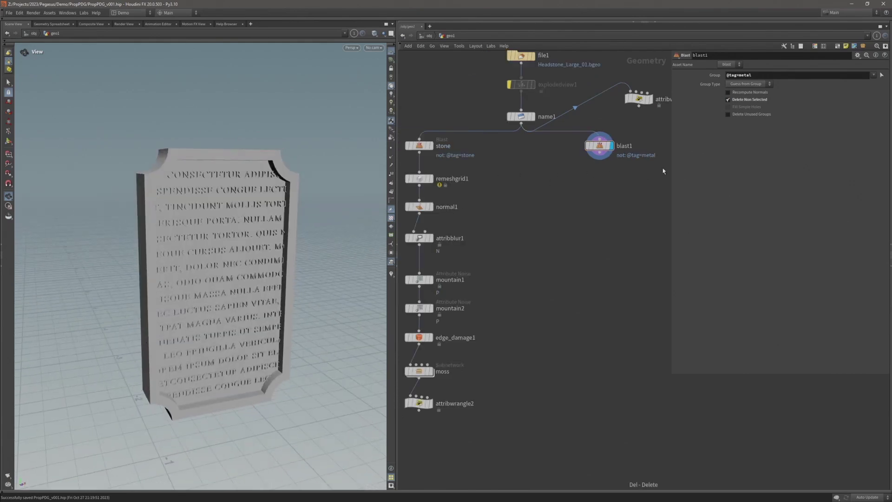
- Add a Remesh to Grid node below blast1 and display its result
{"action": "left_click", "coordinate": [600, 154]}
{"action": "key", "text": "Tab"}
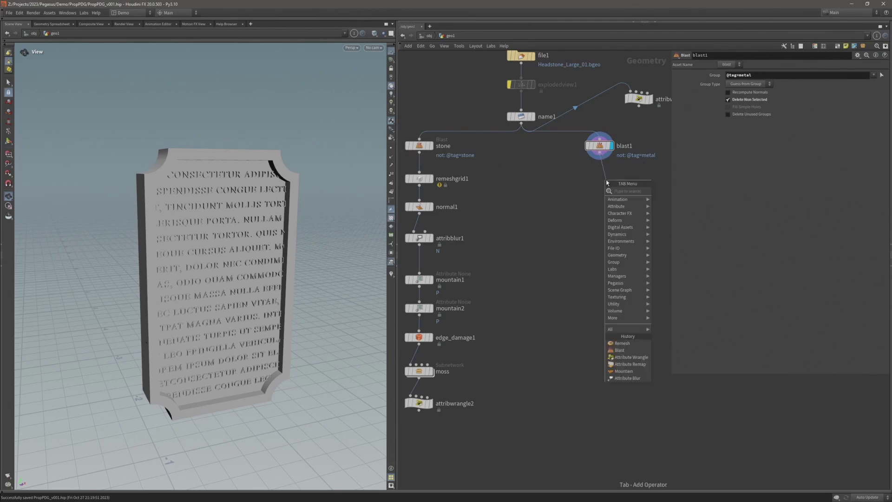
{"action": "type", "text": "remesh"}
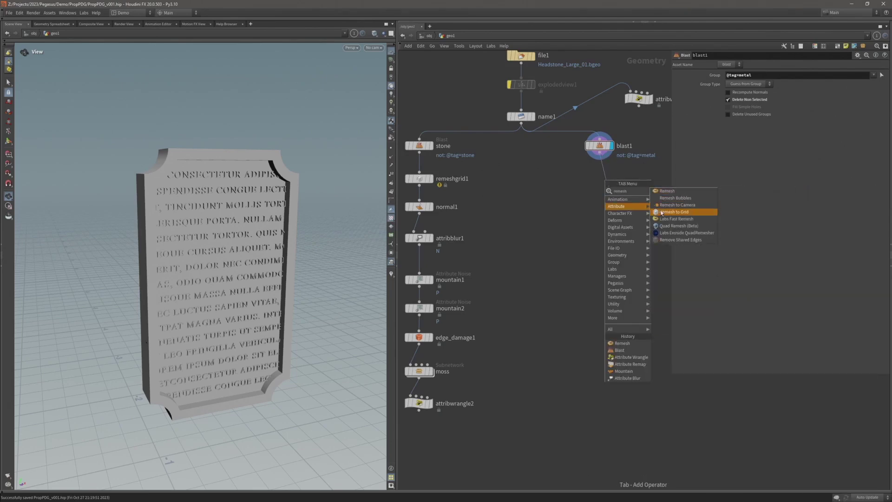
{"action": "left_click", "coordinate": [674, 212]}
{"action": "left_click", "coordinate": [603, 180]}
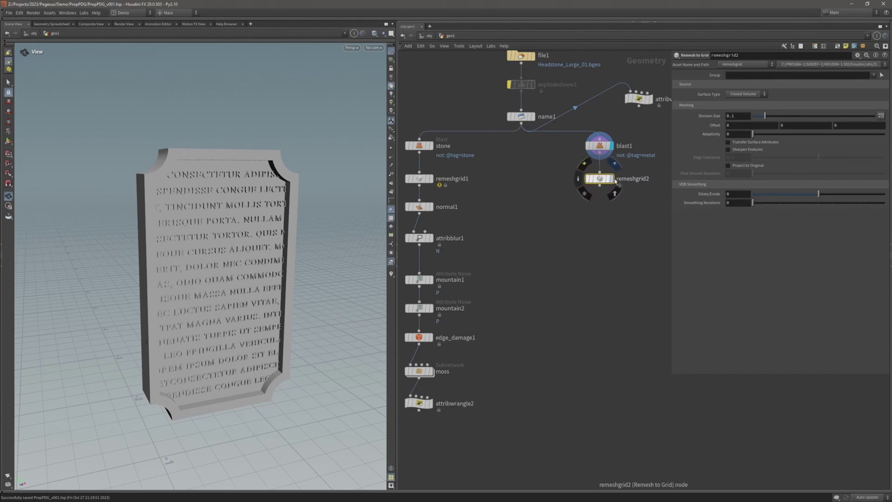
{"action": "key", "text": "r"}
{"action": "left_click_drag", "start_coordinate": [618, 202], "coordinate": [555, 169]}
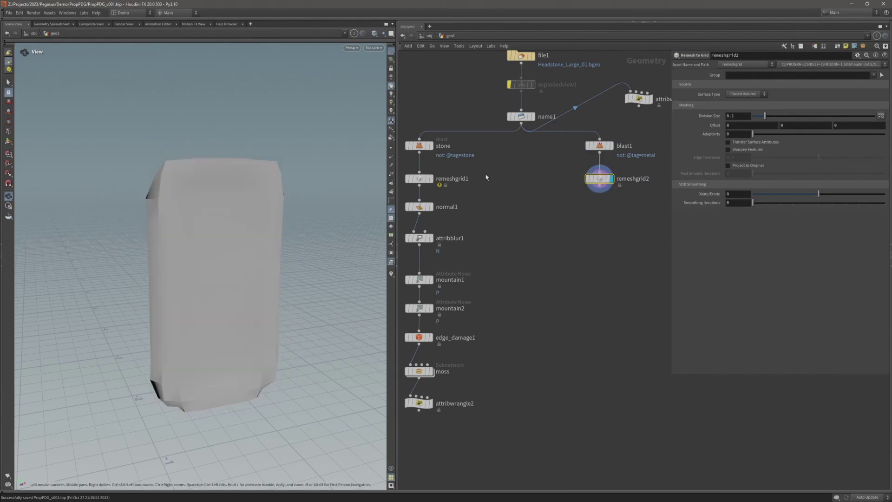
- Link remeshgrid2's Division Size to remeshgrid1's Division Size with a relative reference
{"action": "left_click", "coordinate": [420, 179]}
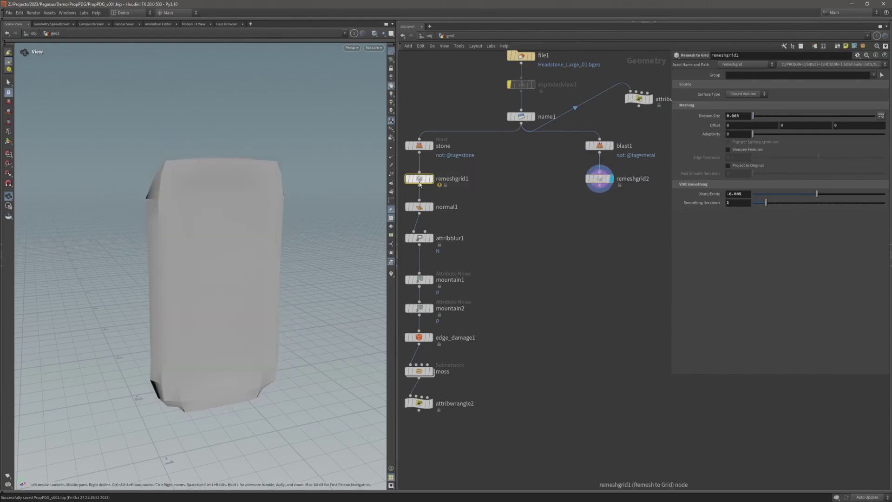
{"action": "right_click", "coordinate": [705, 119]}
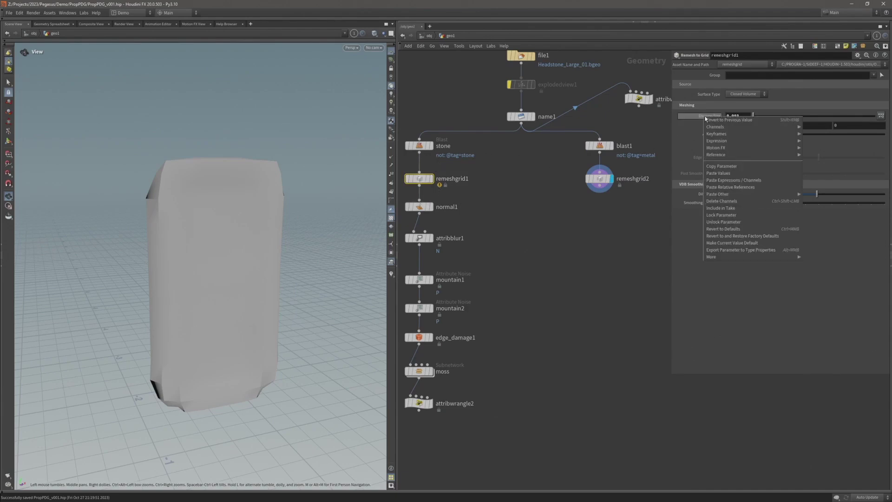
{"action": "left_click", "coordinate": [724, 166]}
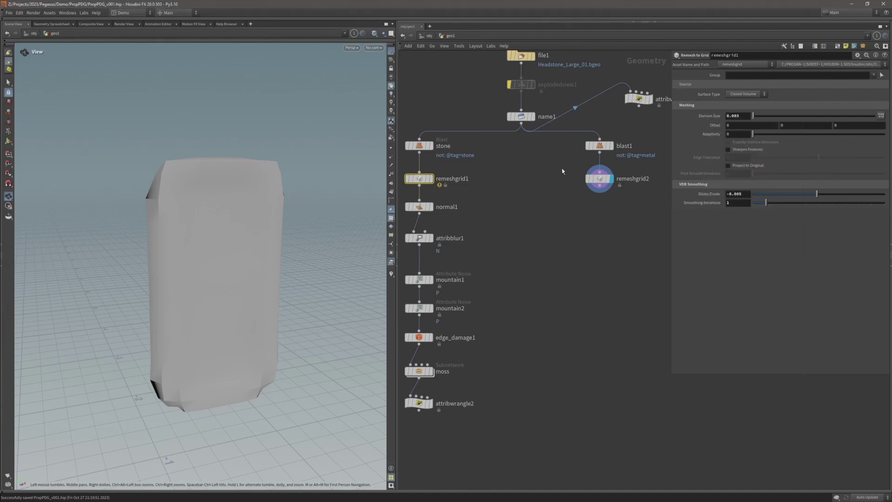
{"action": "left_click", "coordinate": [601, 178]}
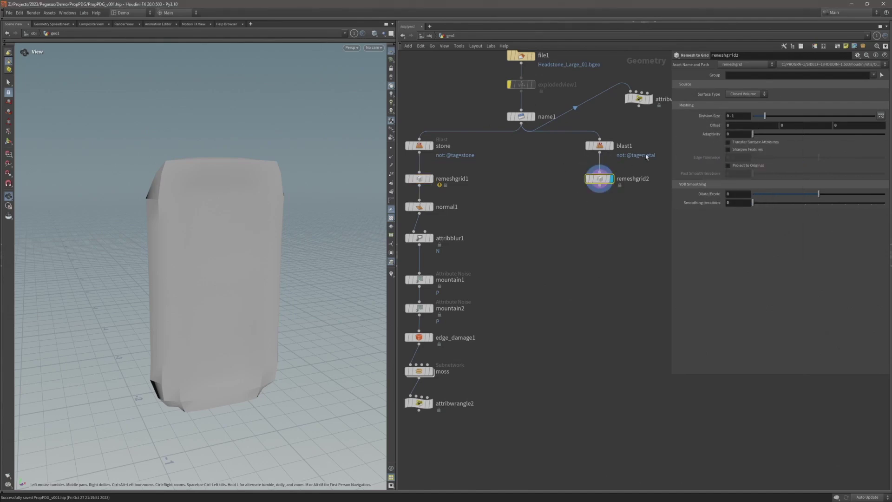
{"action": "left_click", "coordinate": [734, 116]}
{"action": "right_click", "coordinate": [729, 116]}
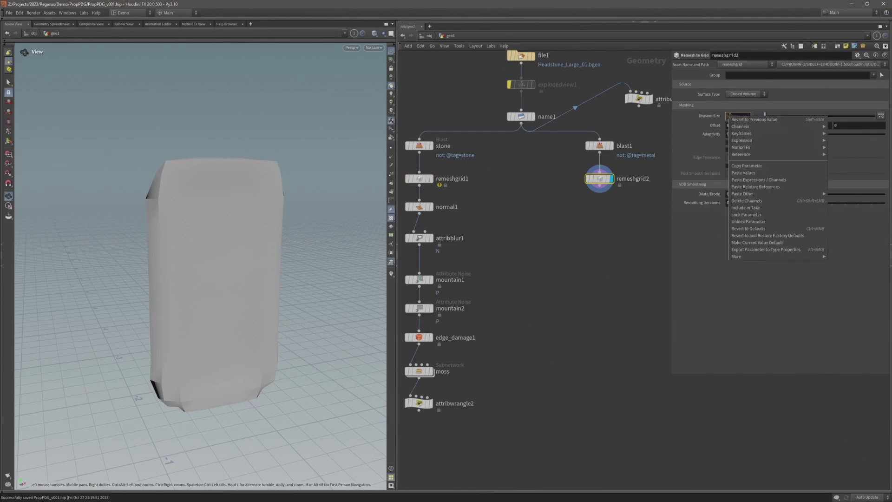
{"action": "left_click", "coordinate": [752, 187]}
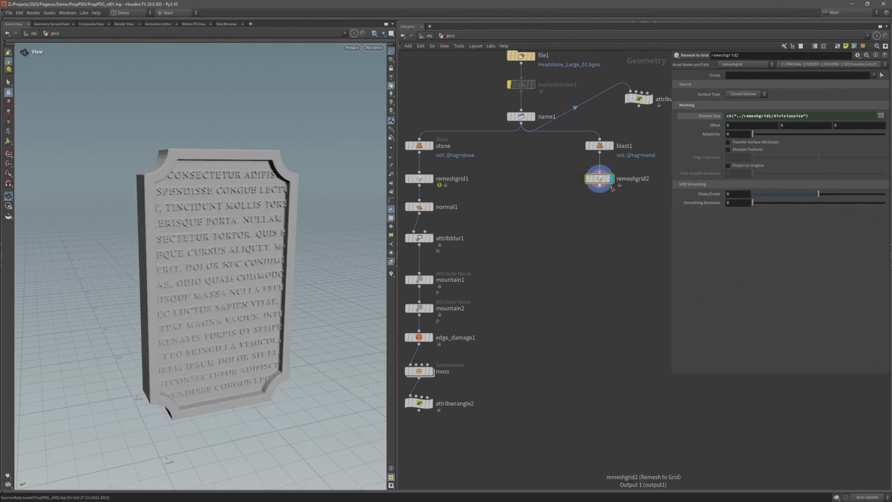
{"action": "left_click", "coordinate": [707, 116]}
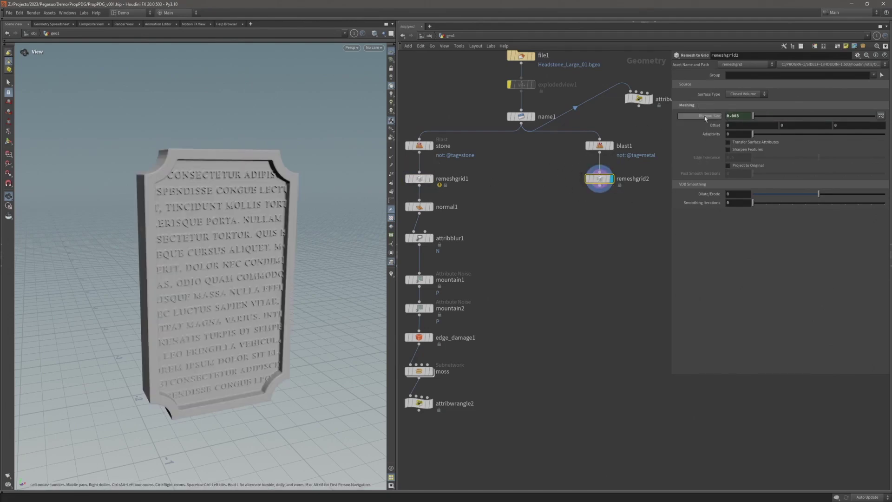
- Set remeshgrid2's Dilate/Erode to 0.005 to thicken the plaque lettering
{"action": "left_click_drag", "start_coordinate": [334, 197], "coordinate": [372, 241]}
{"action": "left_click", "coordinate": [738, 194]}
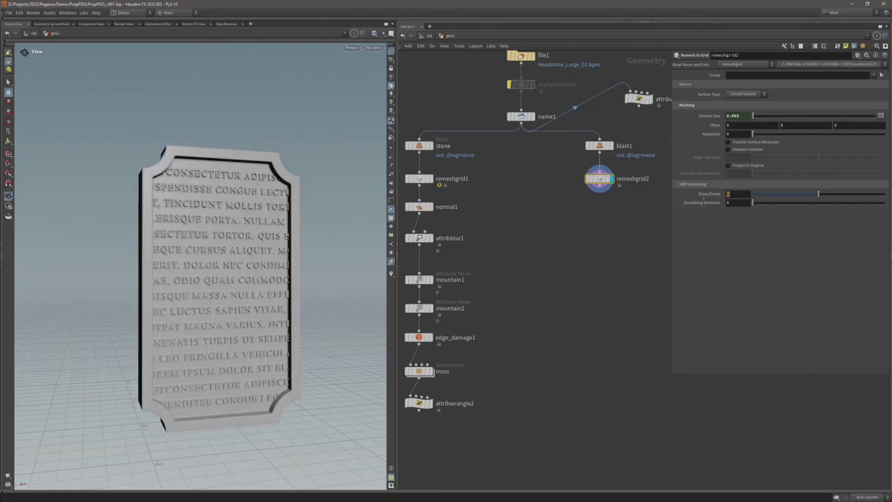
{"action": "key", "text": "ctrl+s"}
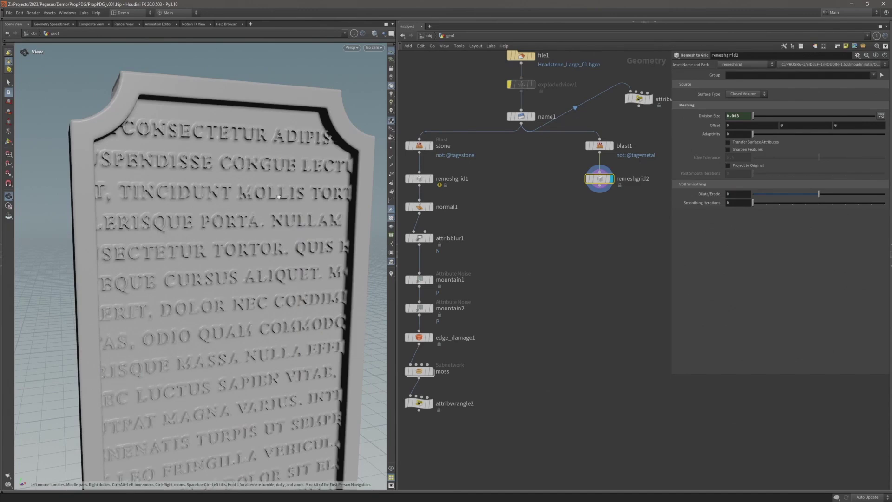
{"action": "scroll", "coordinate": [274, 195], "scroll_direction": "up", "scroll_amount": 6}
{"action": "mouse_move", "coordinate": [244, 199]}
{"action": "left_mouse_down"}
{"action": "mouse_move", "coordinate": [224, 201]}
{"action": "mouse_move", "coordinate": [256, 188]}
{"action": "left_mouse_up"}
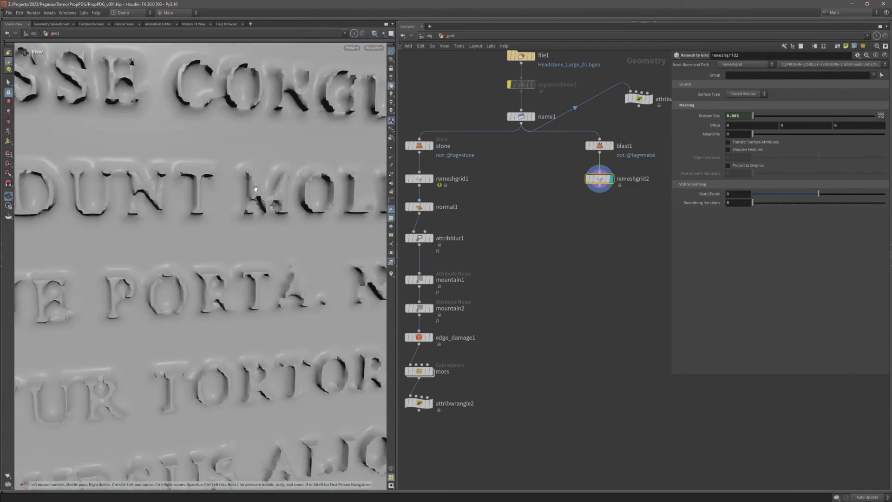
{"action": "scroll", "coordinate": [241, 182], "scroll_direction": "down", "scroll_amount": 5}
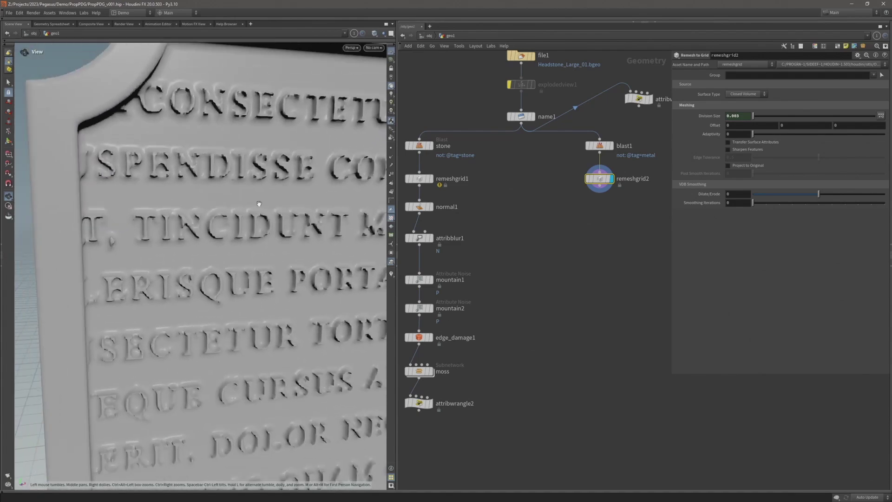
{"action": "left_click_drag", "start_coordinate": [251, 204], "coordinate": [308, 195]}
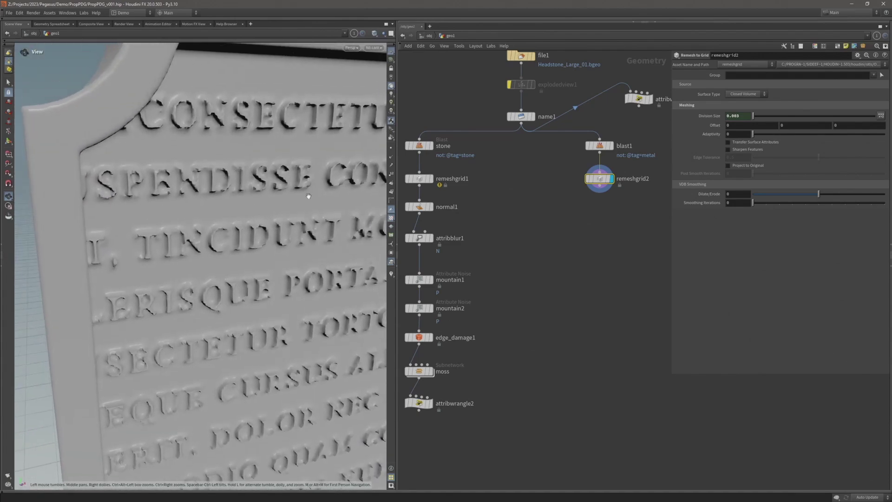
{"action": "left_click", "coordinate": [733, 193]}
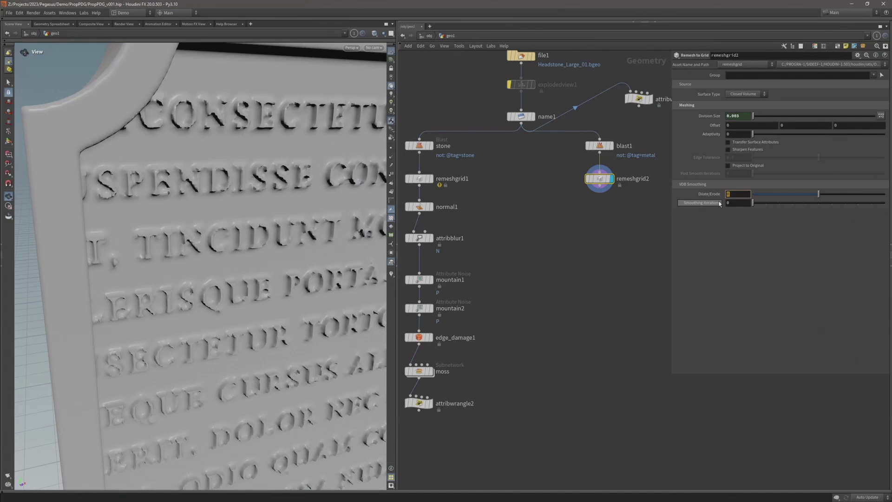
{"action": "type", "text": "0.005"}
{"action": "key", "text": "Return"}
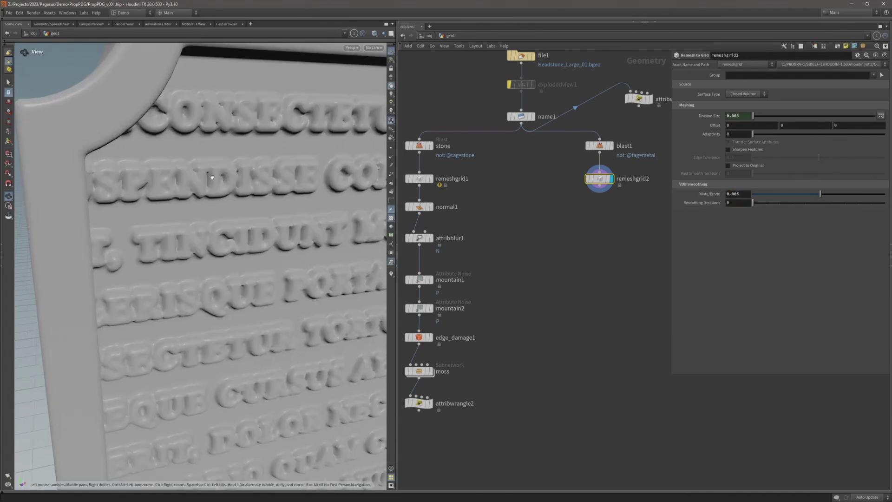
- Check the lettering across the whole metal plaque and save the scene
{"action": "left_click_drag", "start_coordinate": [199, 178], "coordinate": [236, 175]}
{"action": "right_click_drag", "start_coordinate": [235, 175], "coordinate": [184, 181]}
{"action": "left_click_drag", "start_coordinate": [184, 181], "coordinate": [202, 179]}
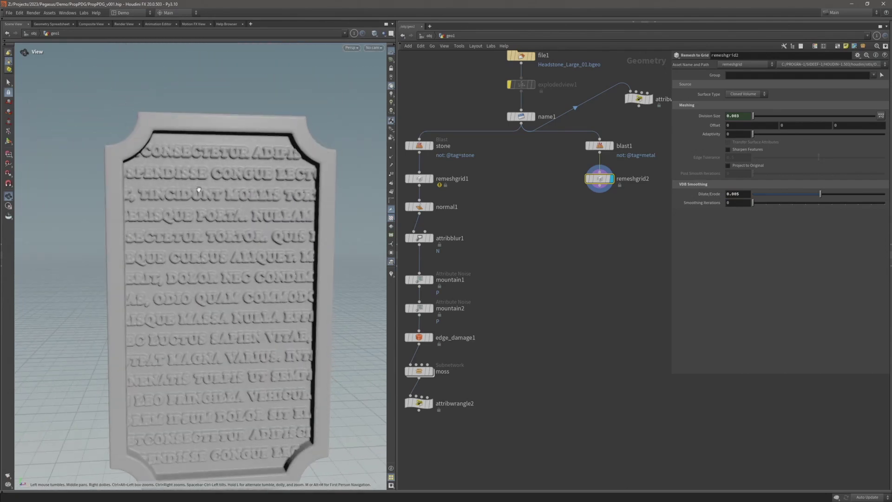
{"action": "middle_click_drag", "start_coordinate": [504, 184], "coordinate": [507, 176]}
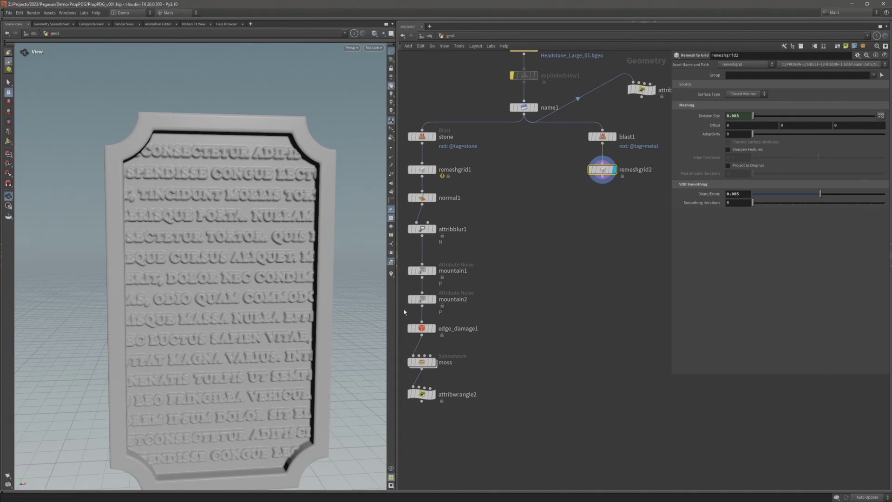
{"action": "key", "text": "ctrl+s"}
- Add a Normal node below remeshgrid2, display it and set it to add normals to Points
{"action": "left_click", "coordinate": [601, 179]}
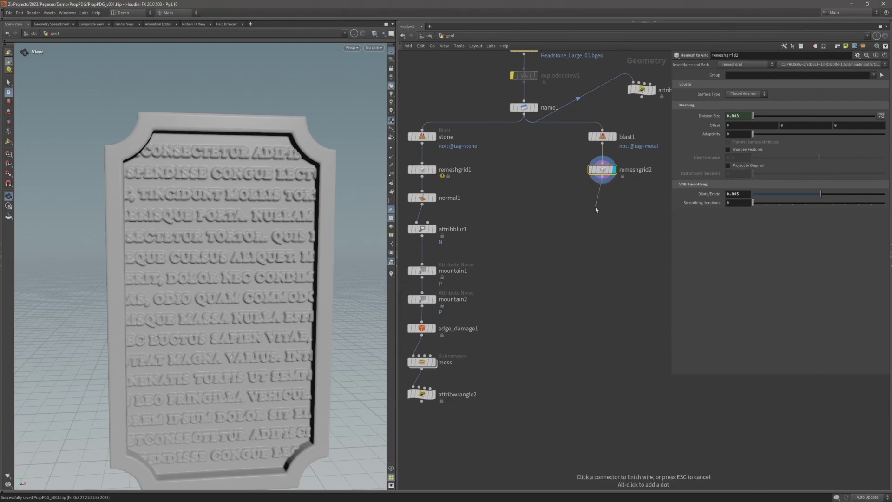
{"action": "key", "text": "Tab"}
{"action": "type", "text": "normal"}
{"action": "key", "text": "Return"}
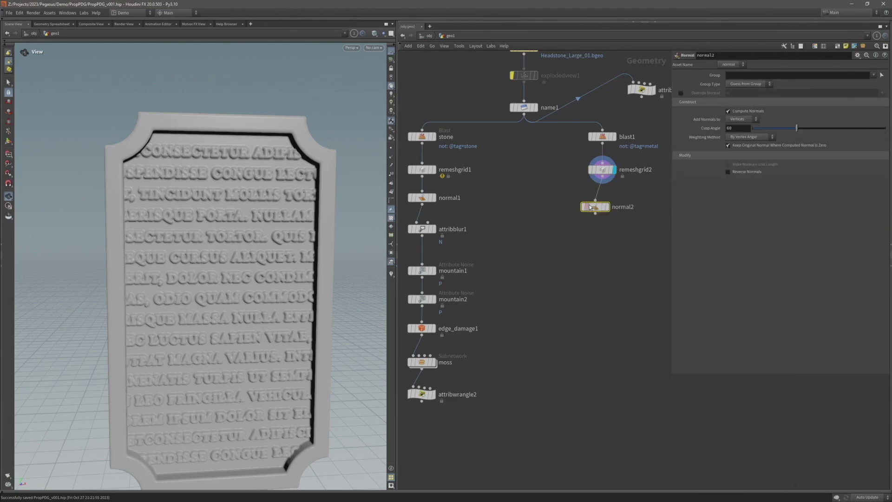
{"action": "left_click_drag", "start_coordinate": [590, 207], "coordinate": [604, 200]}
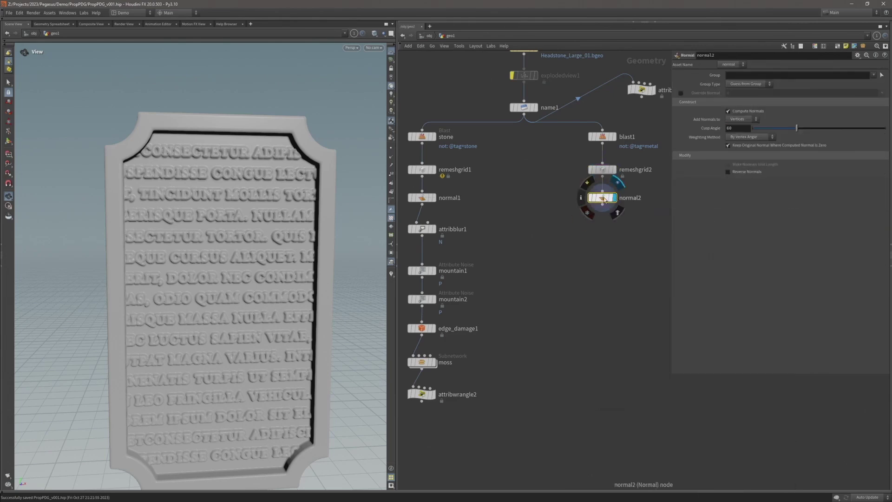
{"action": "left_click", "coordinate": [742, 119]}
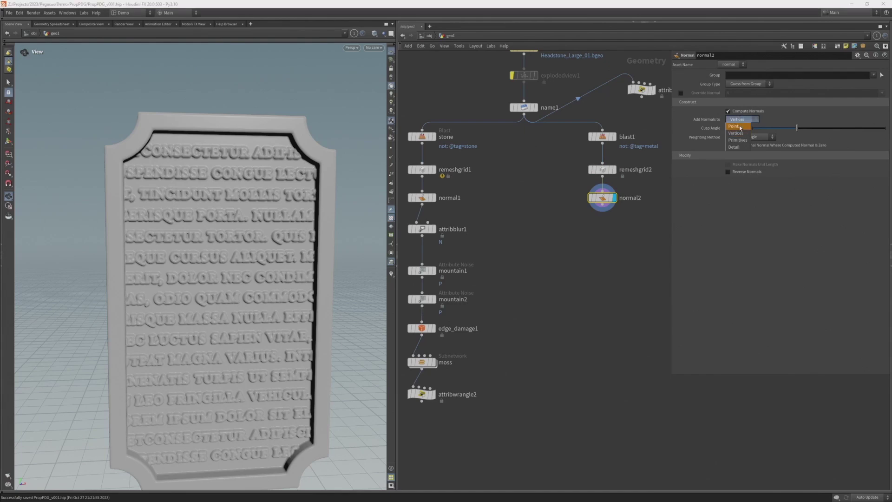
{"action": "left_click", "coordinate": [739, 113]}
- Add an Attribute Blur node after normal2 and align it beneath the metal branch
{"action": "left_click", "coordinate": [603, 209]}
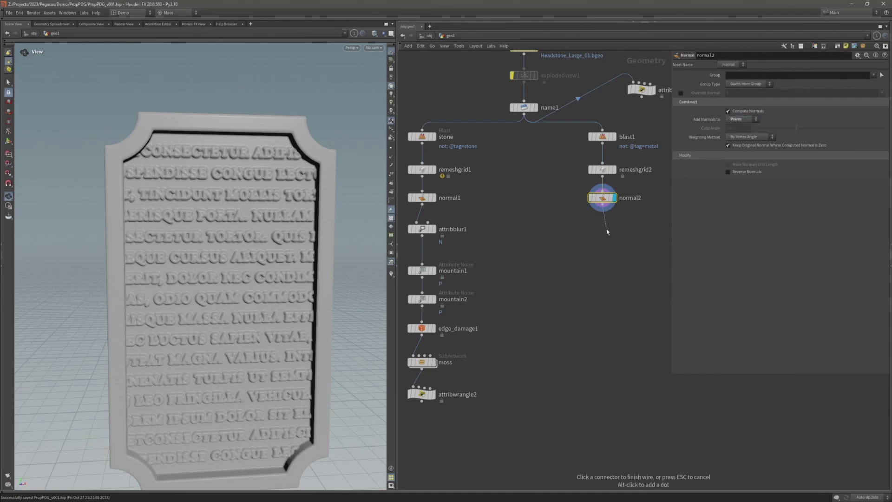
{"action": "key", "text": "Tab"}
{"action": "type", "text": "att"}
{"action": "key", "text": "Return"}
{"action": "left_click", "coordinate": [606, 230]}
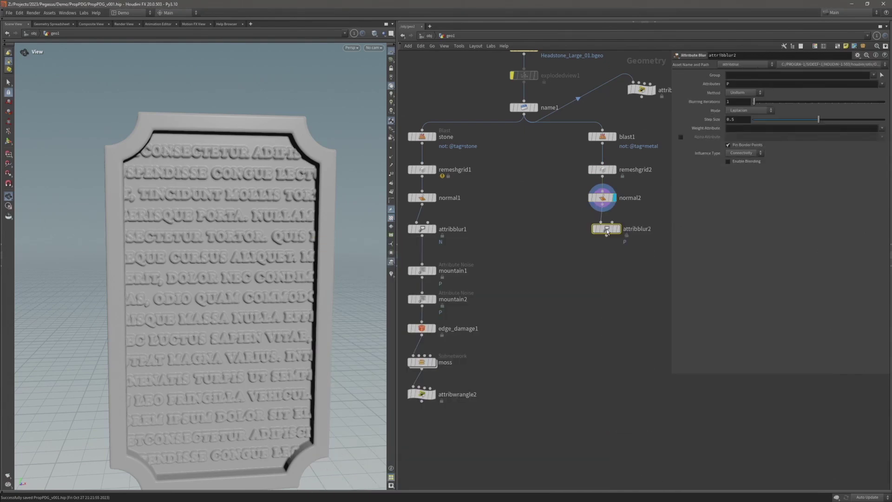
{"action": "left_click_drag", "start_coordinate": [606, 229], "coordinate": [601, 229]}
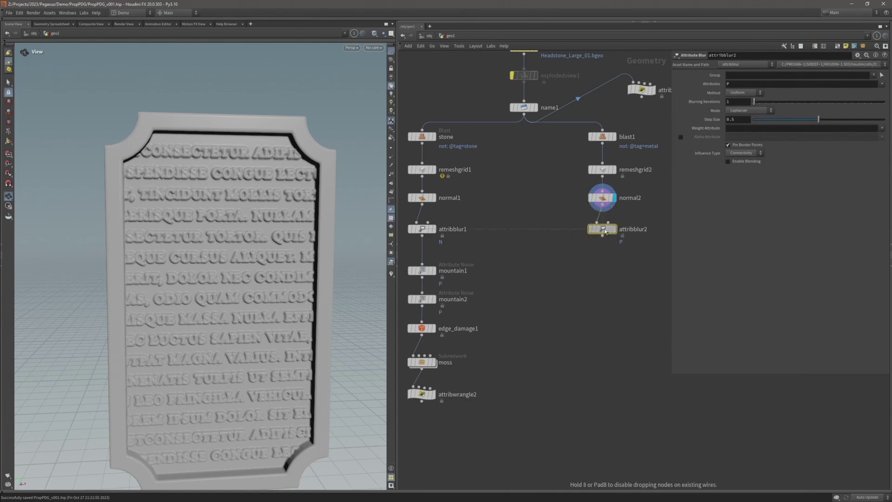
- Display attribblur2 and set it to blur the N attribute with 100 blurring iterations
{"action": "double_click", "coordinate": [622, 229]}
{"action": "left_click", "coordinate": [613, 229]}
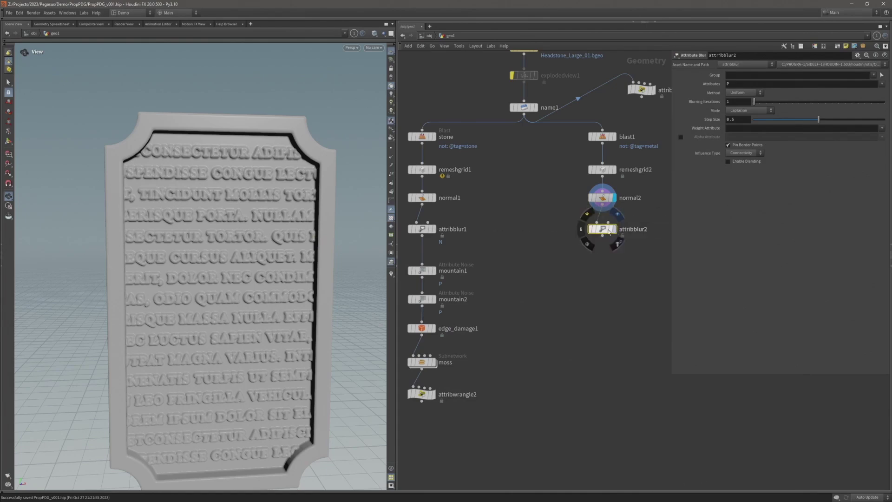
{"action": "double_click", "coordinate": [752, 84]}
{"action": "key", "text": "BackSpace"}
{"action": "key", "text": "Return"}
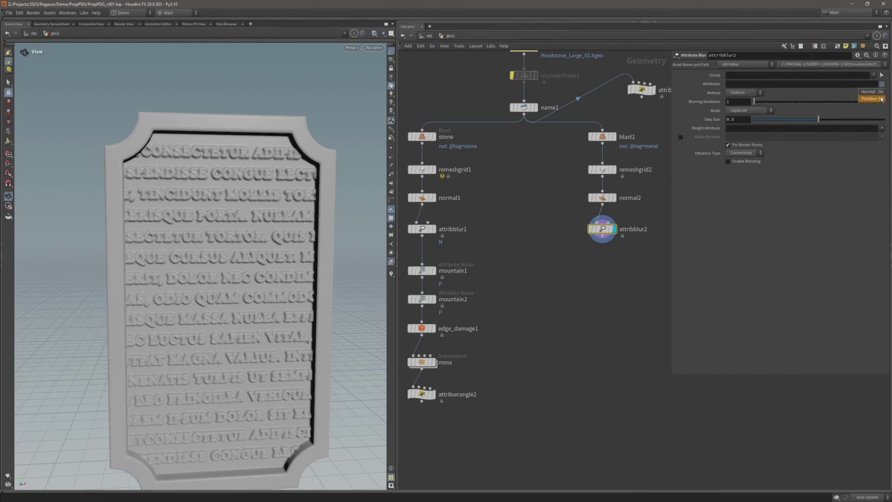
{"action": "left_click", "coordinate": [738, 102]}
{"action": "type", "text": "100"}
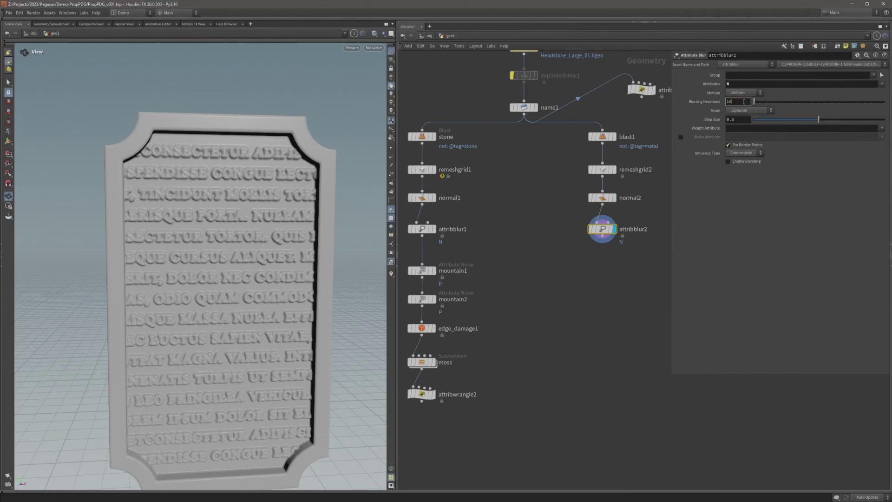
{"action": "key", "text": "Return"}
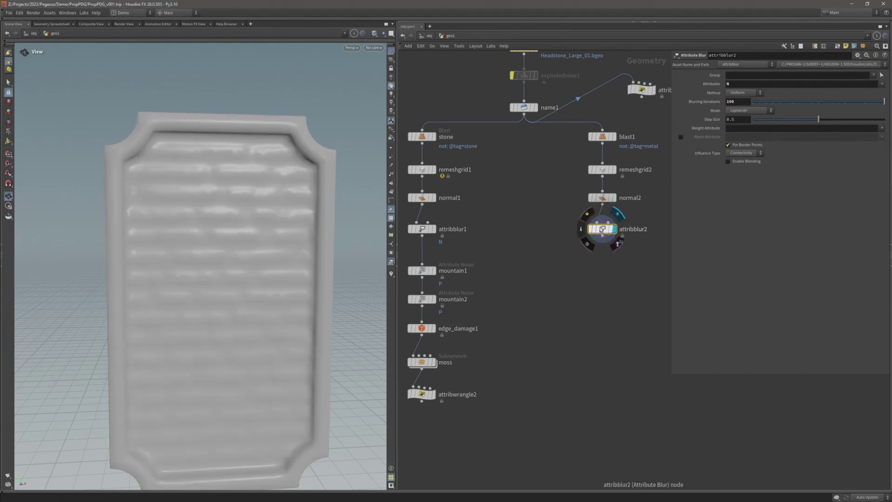
{"action": "left_click_drag", "start_coordinate": [327, 225], "coordinate": [311, 212]}
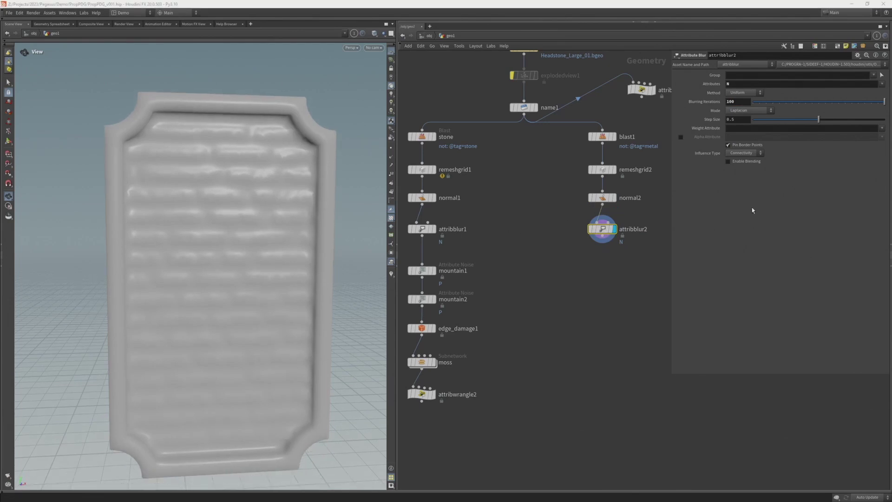
- Add a Mountain node after attribblur2, align it under the metal branch, display it and save the scene
{"action": "left_click", "coordinate": [602, 246]}
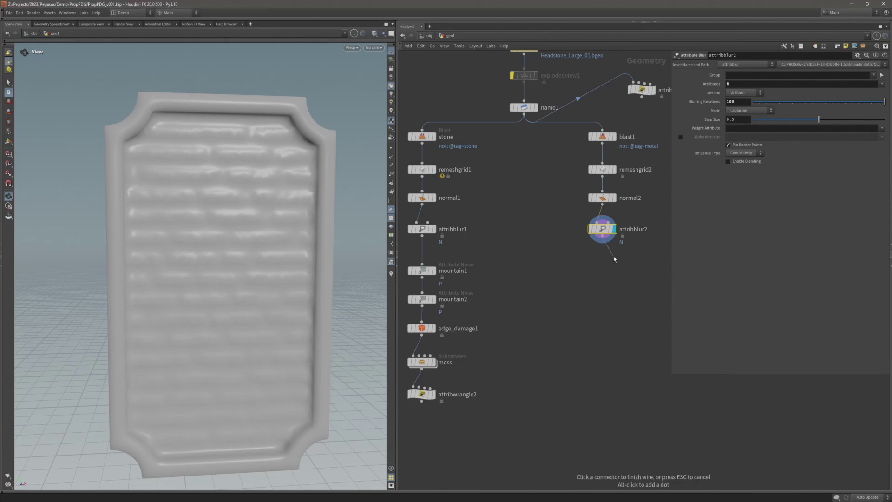
{"action": "key", "text": "Tab"}
{"action": "type", "text": "moun"}
{"action": "key", "text": "Return"}
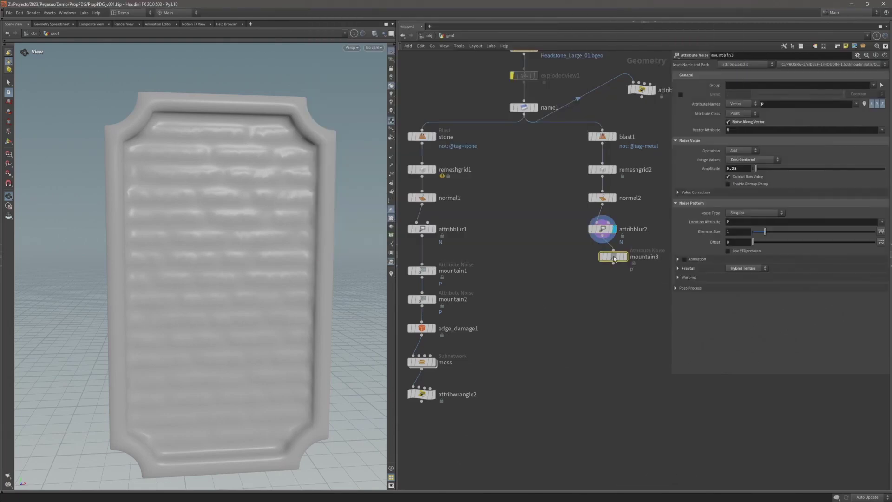
{"action": "left_click_drag", "start_coordinate": [626, 258], "coordinate": [616, 259]}
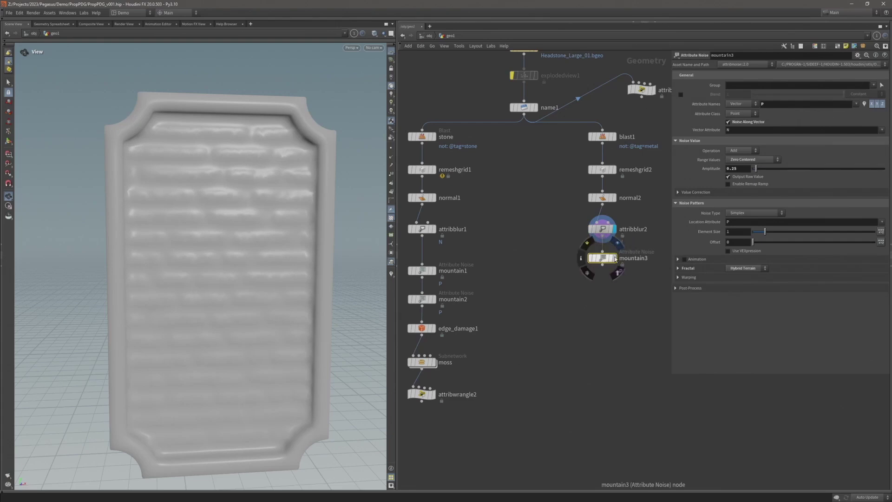
{"action": "left_click", "coordinate": [614, 257]}
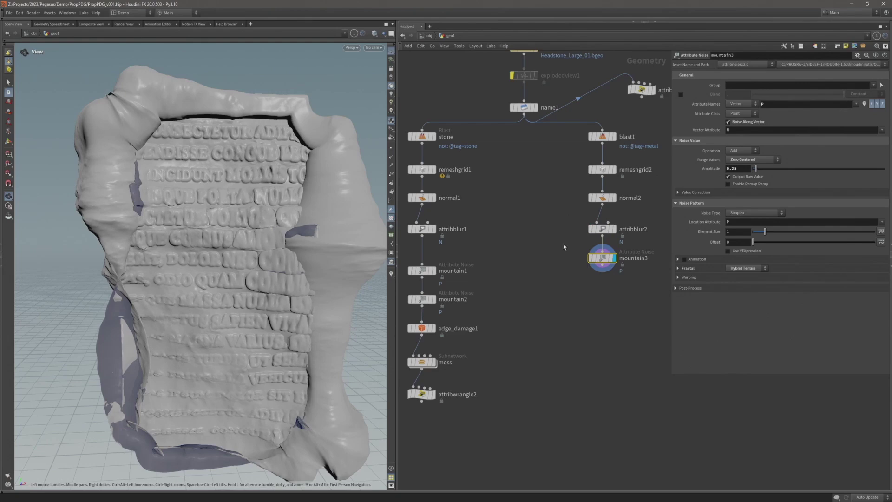
{"action": "key", "text": "ctrl+s"}
- Set mountain3's Amplitude to .001 and inspect the plaque surface from several angles
{"action": "left_click_drag", "start_coordinate": [279, 214], "coordinate": [244, 210]}
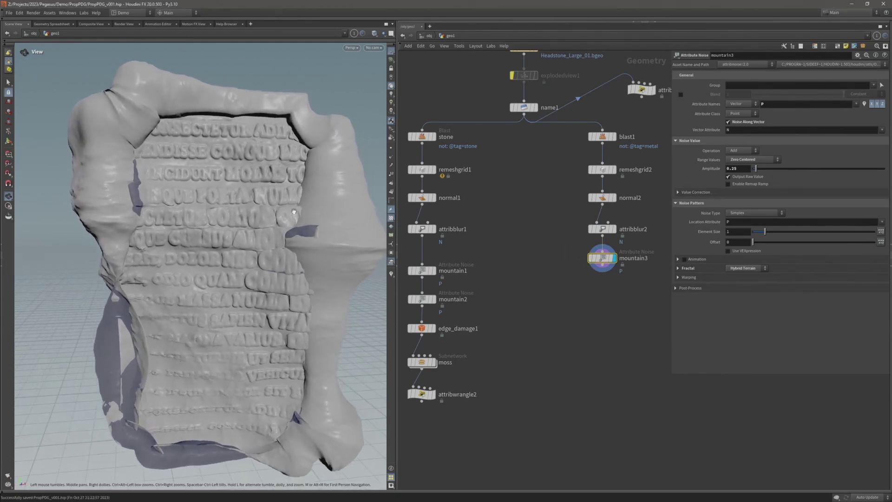
{"action": "left_click", "coordinate": [740, 168]}
{"action": "type", "text": ".001"}
{"action": "key", "text": "Return"}
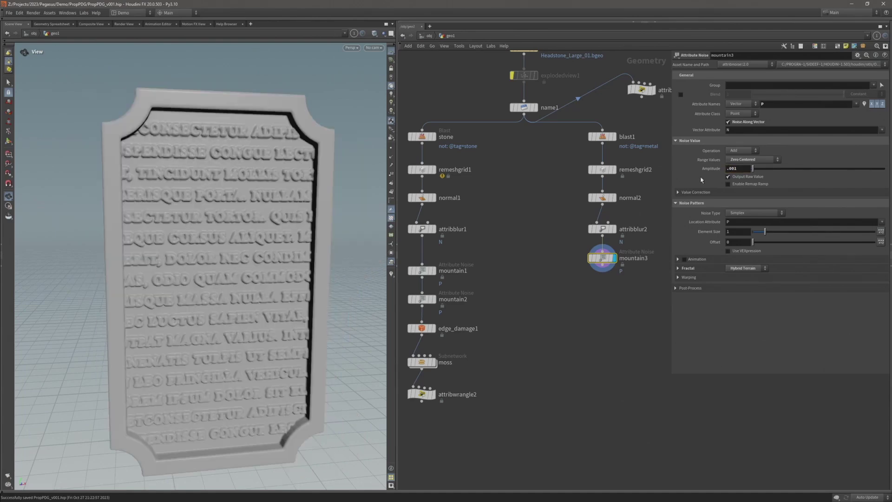
{"action": "left_click_drag", "start_coordinate": [247, 190], "coordinate": [265, 191]}
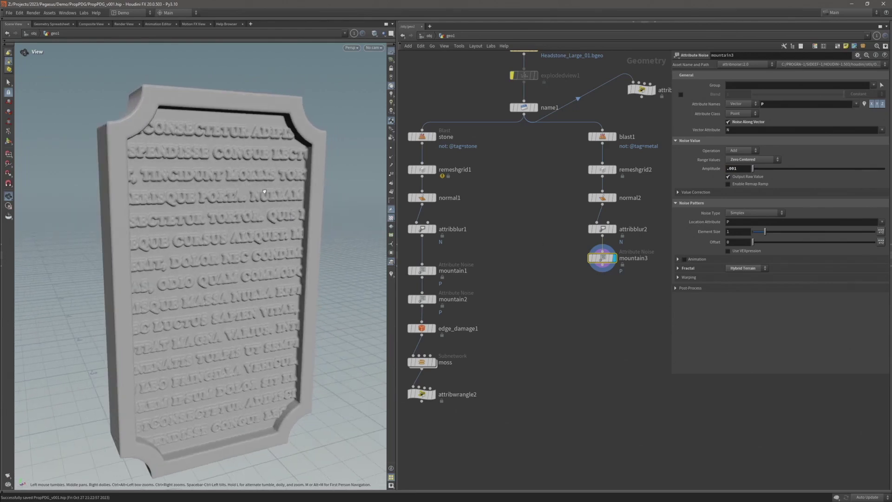
{"action": "left_click_drag", "start_coordinate": [208, 182], "coordinate": [216, 193]}
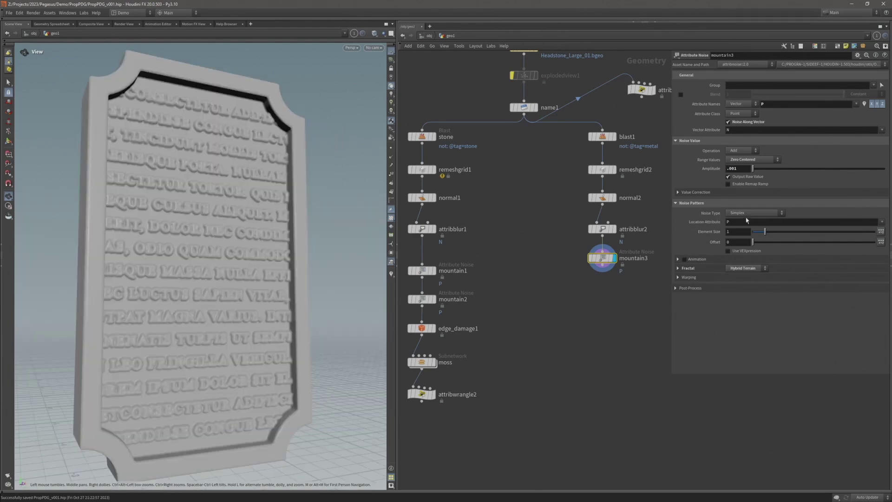
- Change mountain3's Noise Type to Worley Cellular F1 and set its Element Size to .01
{"action": "left_click", "coordinate": [740, 214]}
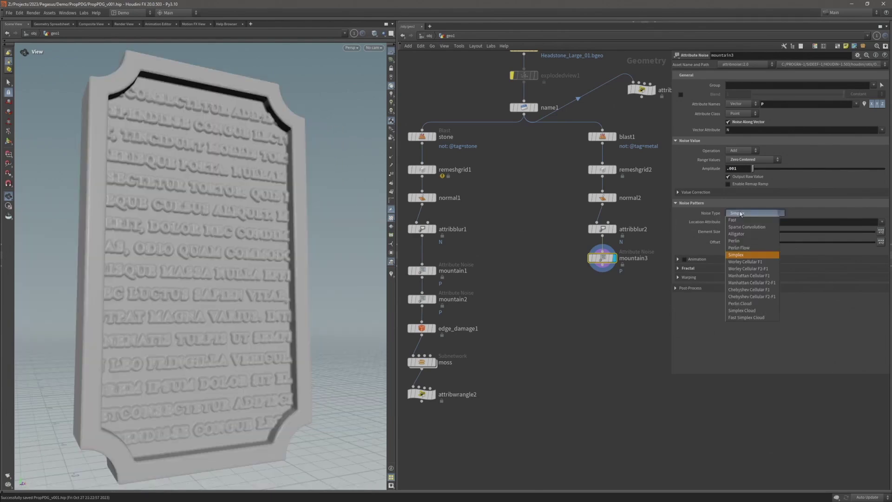
{"action": "left_click", "coordinate": [751, 262]}
{"action": "left_click", "coordinate": [737, 232]}
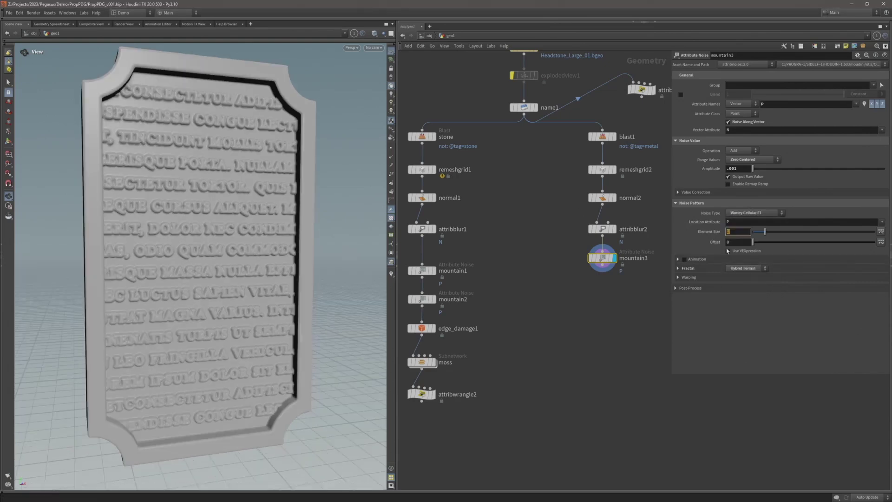
{"action": "type", "text": ".01"}
{"action": "key", "text": "Return"}
{"action": "left_click_drag", "start_coordinate": [219, 246], "coordinate": [261, 246]}
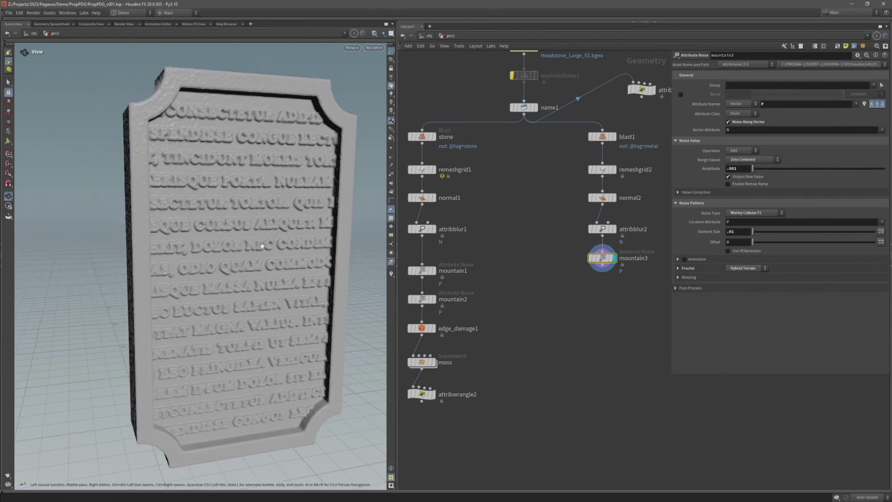
- Try mountain3 Element Sizes of .02 and .1, and raise the Amplitude to .01
{"action": "left_click", "coordinate": [741, 231]}
{"action": "type", "text": "."}
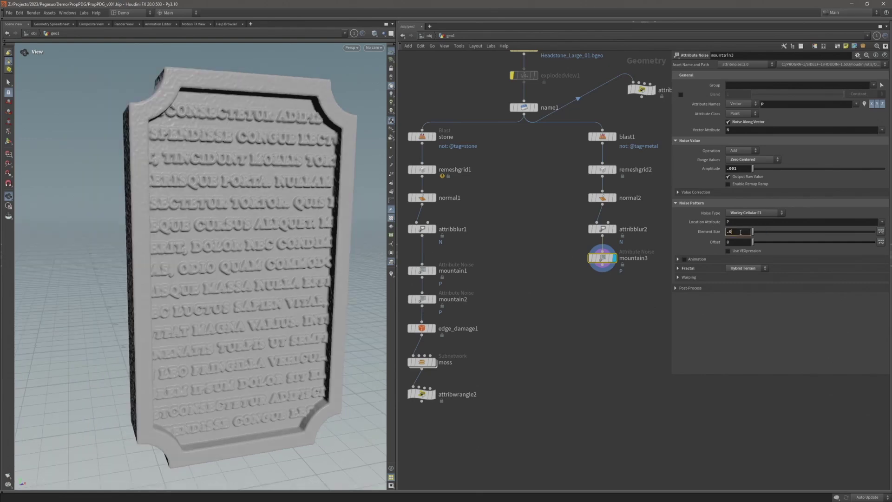
{"action": "key", "text": "Return"}
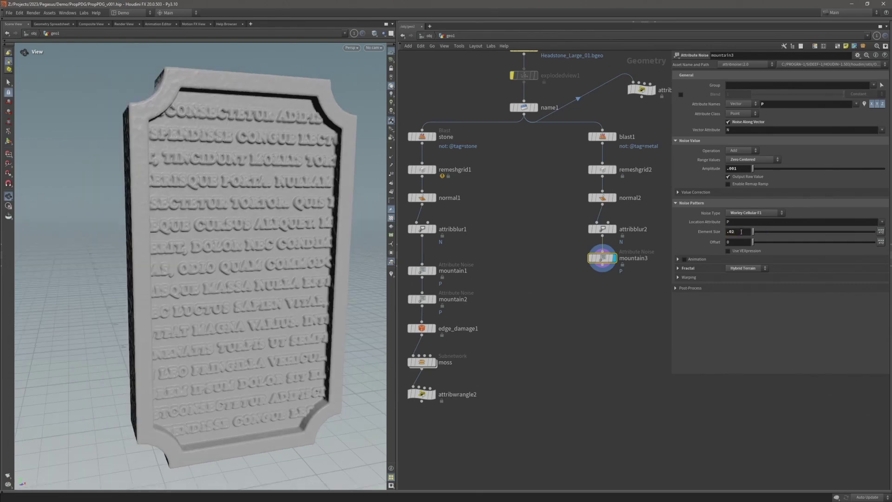
{"action": "key", "text": "ctrl+s"}
{"action": "left_click_drag", "start_coordinate": [742, 168], "coordinate": [748, 169]}
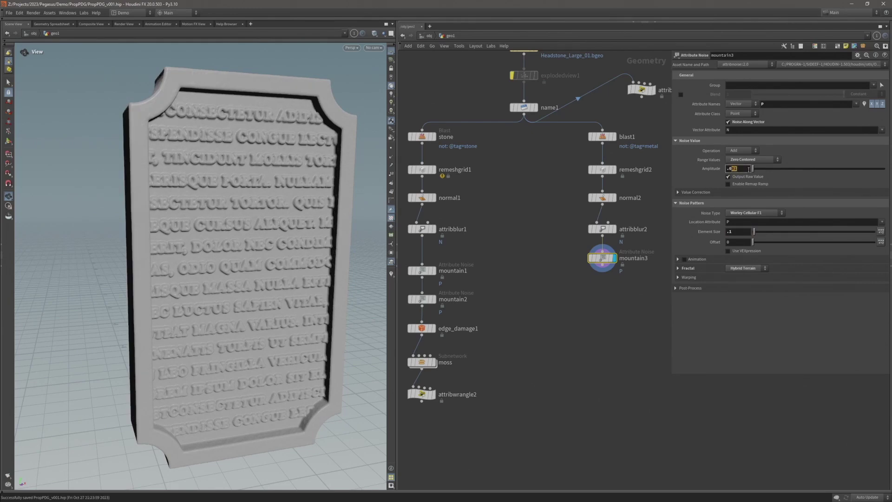
{"action": "key", "text": "Return"}
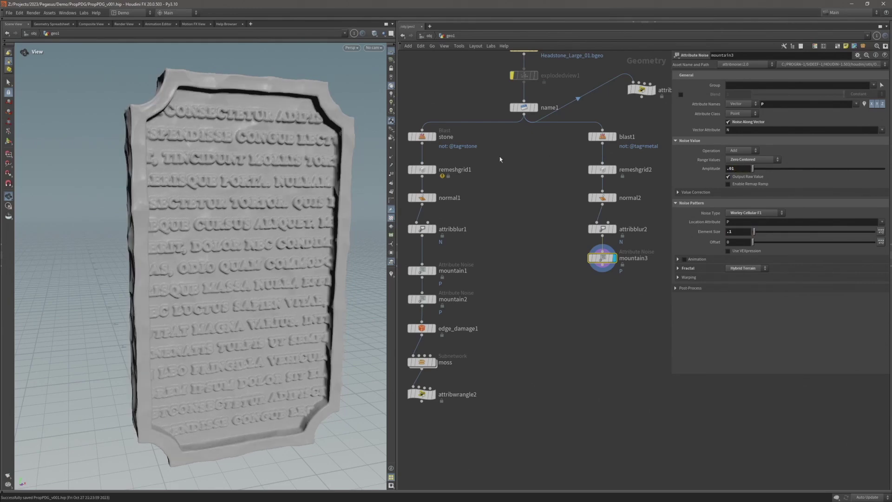
{"action": "left_click_drag", "start_coordinate": [263, 156], "coordinate": [254, 154]}
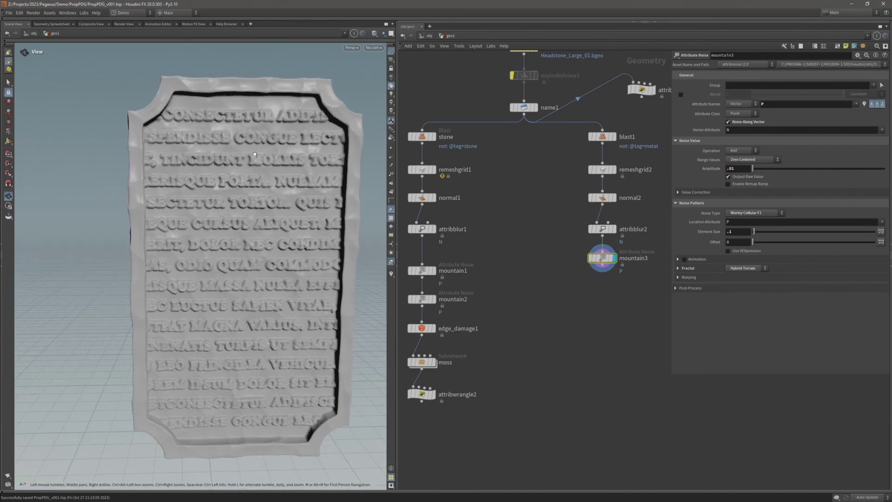
- Try mountain3 Element Sizes of .2 and .05 on the plaque surface
{"action": "double_click", "coordinate": [736, 231]}
{"action": "type", "text": ".2"}
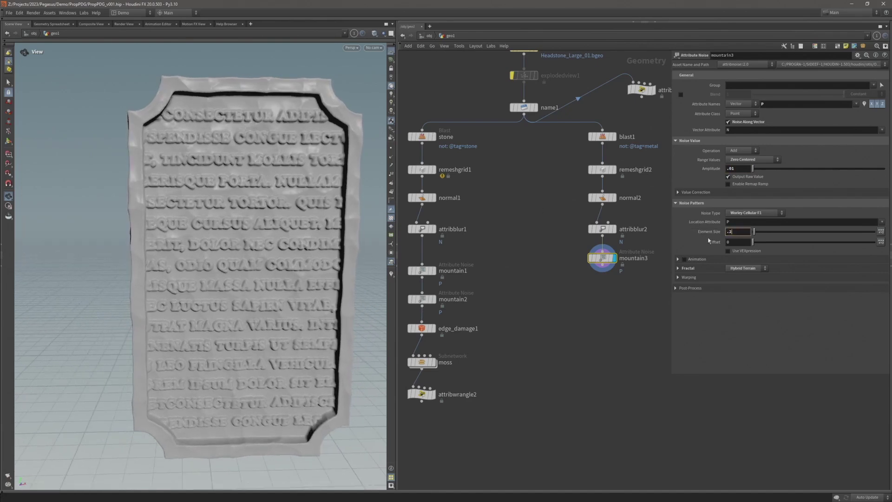
{"action": "key", "text": "Return"}
{"action": "double_click", "coordinate": [734, 231]}
{"action": "type", "text": "."}
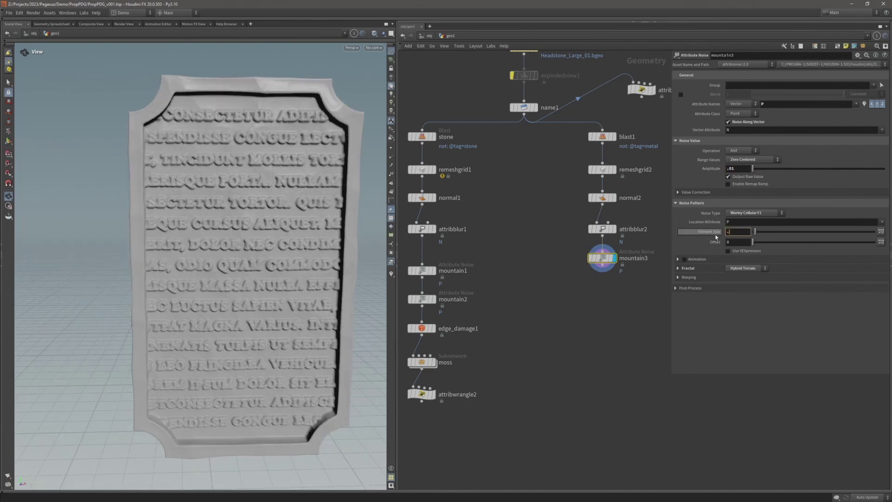
{"action": "type", "text": "05"}
{"action": "key", "text": "Return"}
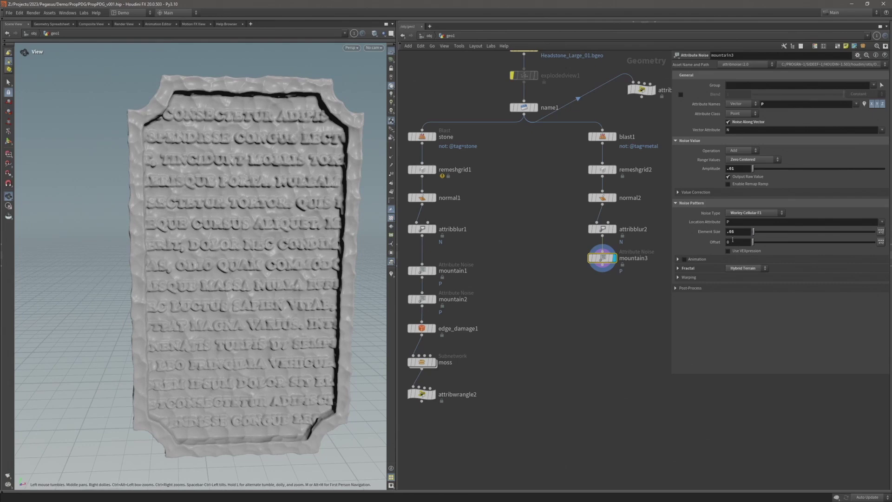
- Reveal mountain3's Element Scale and set all three components to .05
{"action": "left_click", "coordinate": [880, 232]}
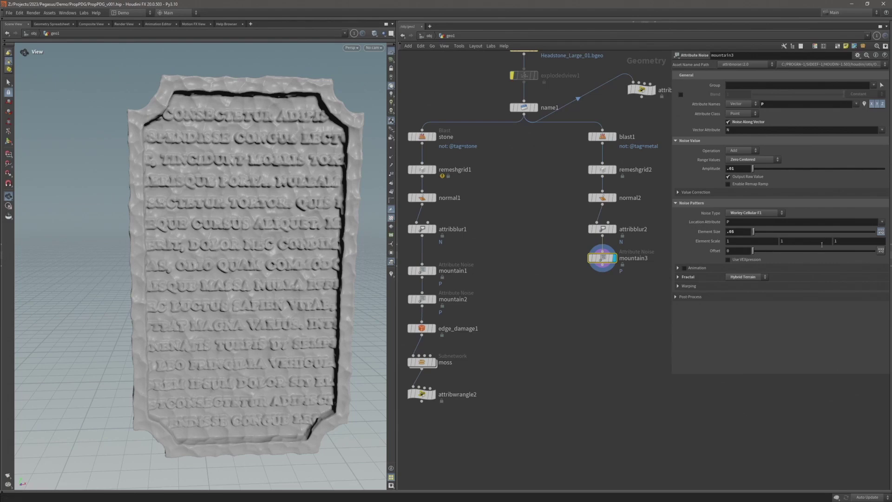
{"action": "left_click", "coordinate": [741, 242]}
{"action": "key", "text": "Tab"}
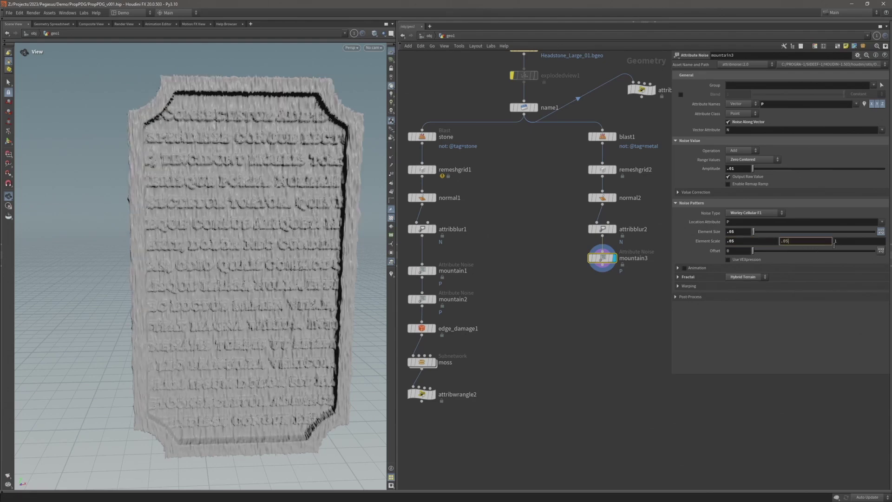
{"action": "type", "text": ".05"}
{"action": "key", "text": "Tab"}
{"action": "key", "text": "Return"}
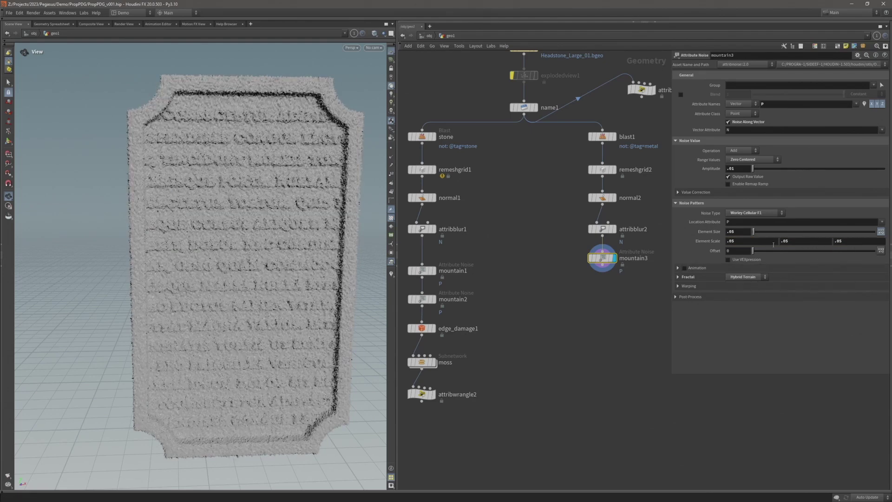
- Raise mountain3's Element Size to about 1.49 for broader dents and save the scene
{"action": "left_click_drag", "start_coordinate": [754, 231], "coordinate": [784, 232]}
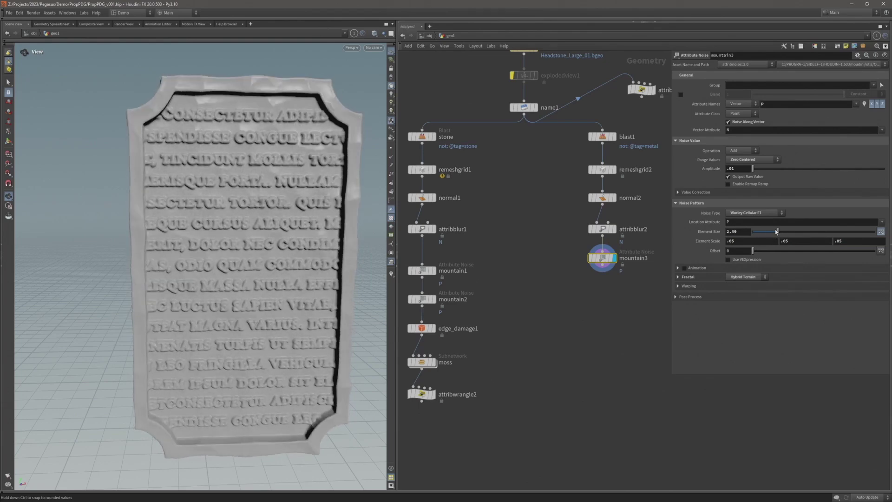
{"action": "left_click_drag", "start_coordinate": [776, 231], "coordinate": [775, 233]}
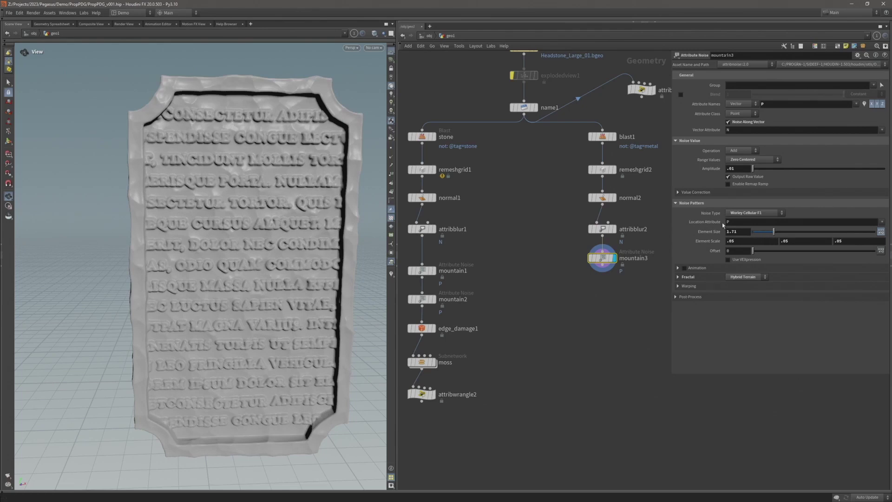
{"action": "key", "text": "ctrl+s"}
- Expand mountain3's Fractal settings and set the Roughness to .6
{"action": "left_click", "coordinate": [678, 277]}
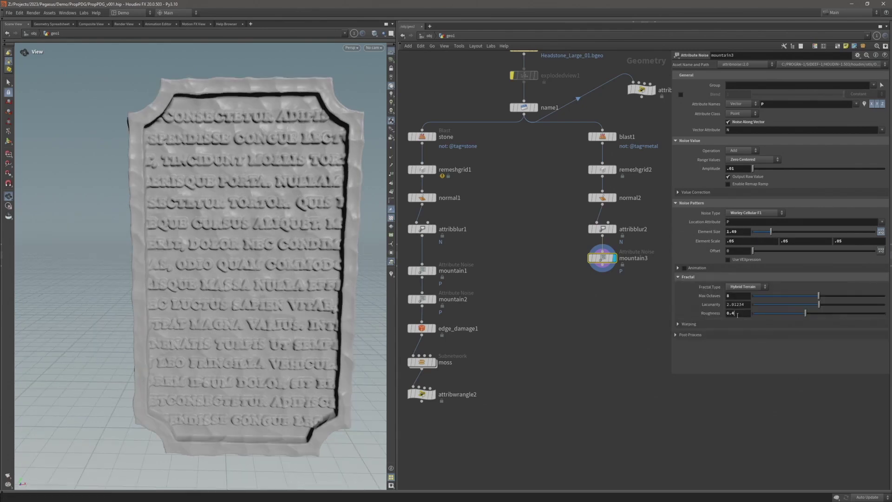
{"action": "left_click", "coordinate": [737, 313]}
{"action": "type", "text": ".6"}
{"action": "key", "text": "Return"}
- Set mountain3's Amplitude to .008 and Element Size to 2, check the plaque and save the scene
{"action": "left_click", "coordinate": [731, 169]}
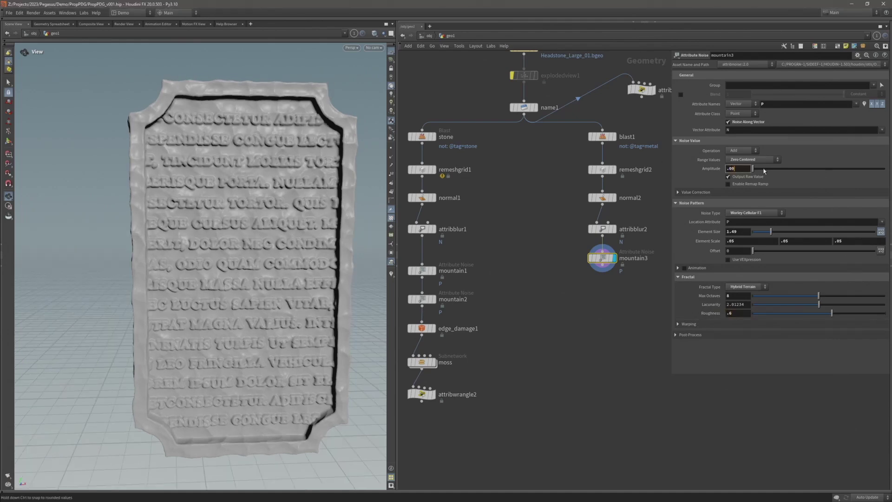
{"action": "type", "text": "5"}
{"action": "key", "text": "Return"}
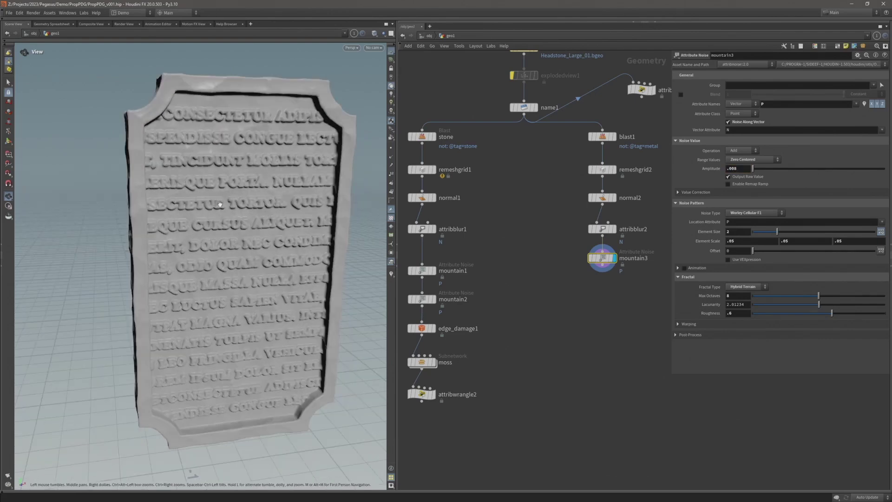
{"action": "left_click_drag", "start_coordinate": [222, 203], "coordinate": [259, 165]}
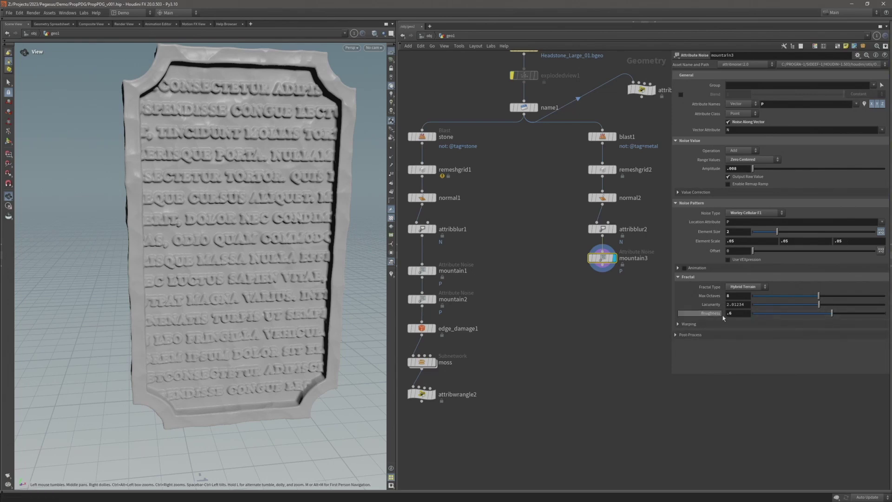
{"action": "key", "text": "ctrl+s"}
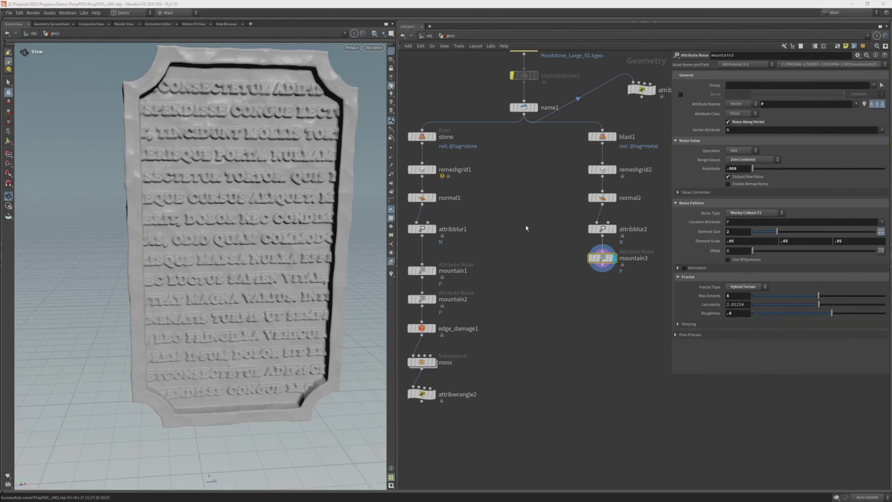
- Bypass attribblur2 and inspect the plaque's lettering closely with unsmoothed normals
{"action": "left_click_drag", "start_coordinate": [527, 223], "coordinate": [640, 238]}
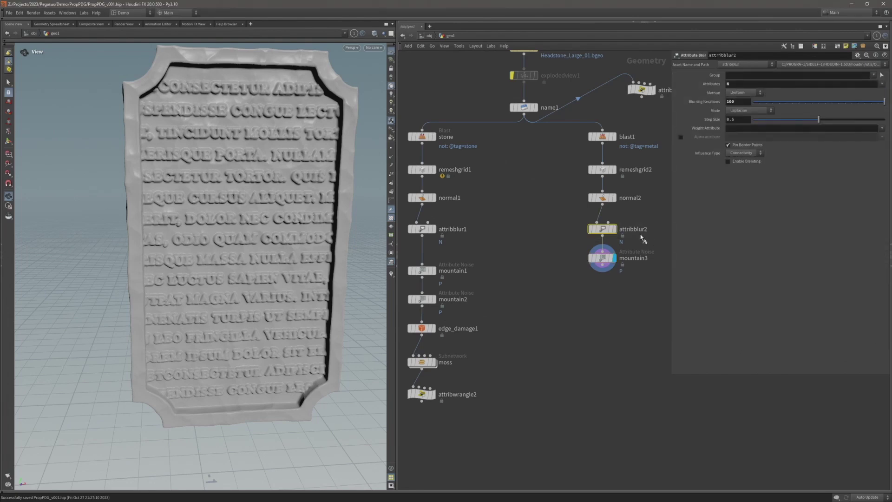
{"action": "key", "text": "q"}
{"action": "left_click_drag", "start_coordinate": [195, 147], "coordinate": [230, 144]}
{"action": "scroll", "coordinate": [219, 146], "scroll_direction": "up", "scroll_amount": 3}
{"action": "scroll", "coordinate": [211, 148], "scroll_direction": "up", "scroll_amount": 8}
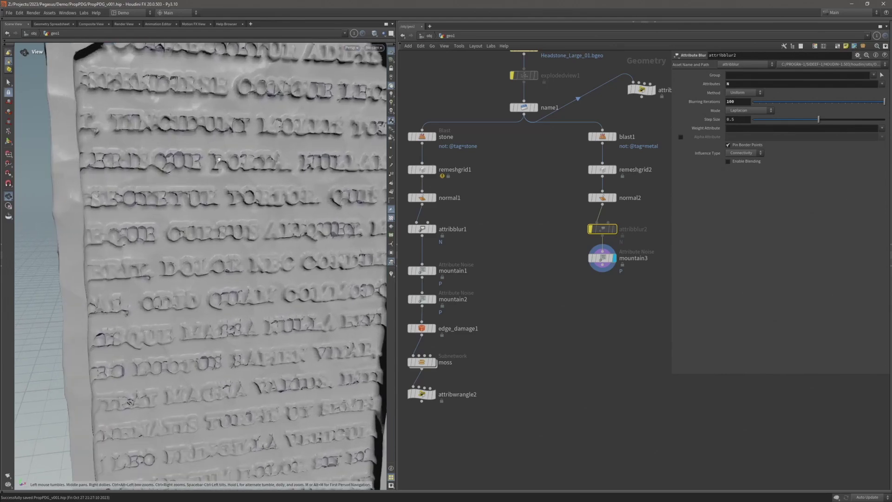
{"action": "scroll", "coordinate": [176, 146], "scroll_direction": "down", "scroll_amount": 5}
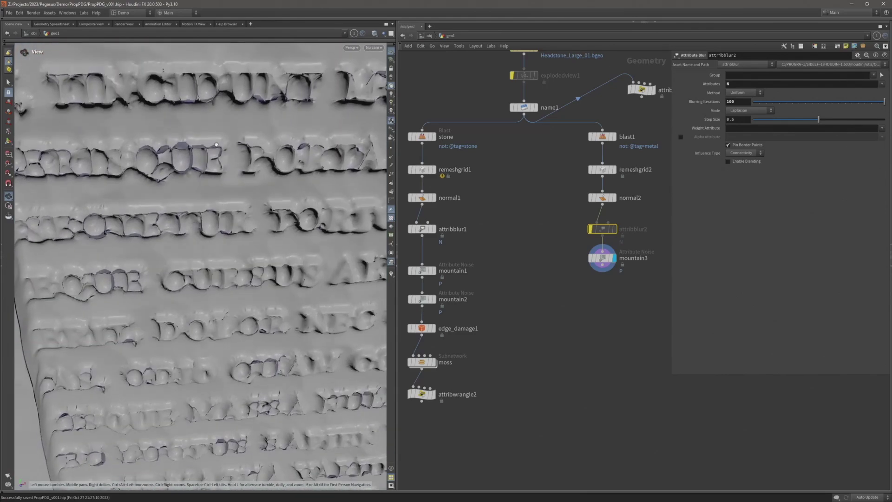
{"action": "left_click_drag", "start_coordinate": [176, 146], "coordinate": [145, 148]}
{"action": "scroll", "coordinate": [181, 148], "scroll_direction": "up", "scroll_amount": 5}
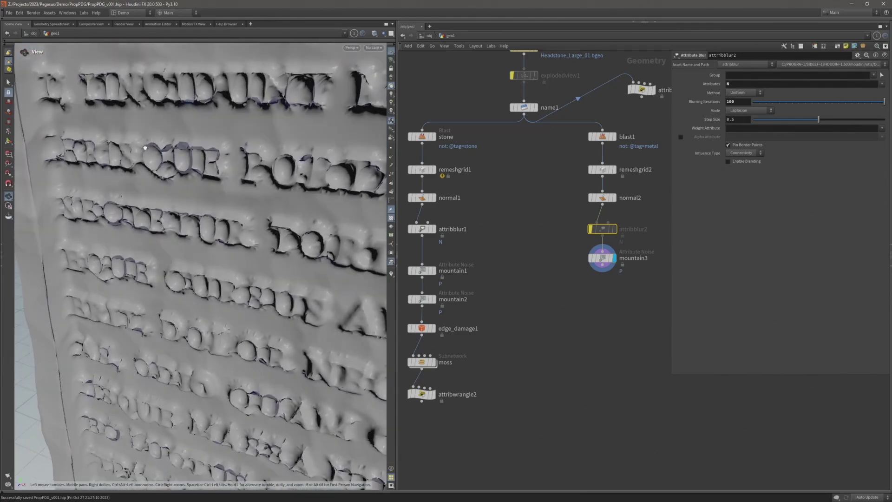
- Re-enable attribblur2, compare the lettering with and without it, and reframe the whole plaque
{"action": "key", "text": "q"}
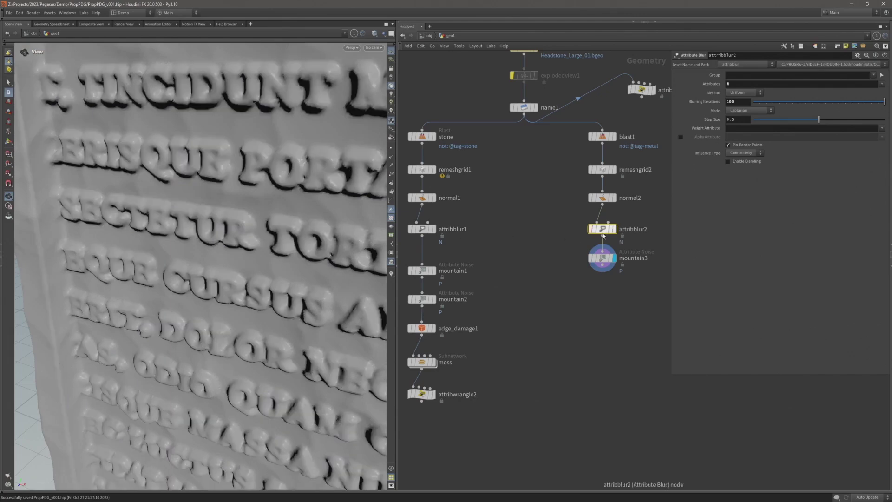
{"action": "key", "text": "q"}
{"action": "key", "text": "q"}
{"action": "left_click_drag", "start_coordinate": [200, 176], "coordinate": [227, 178]}
{"action": "key", "text": "f"}
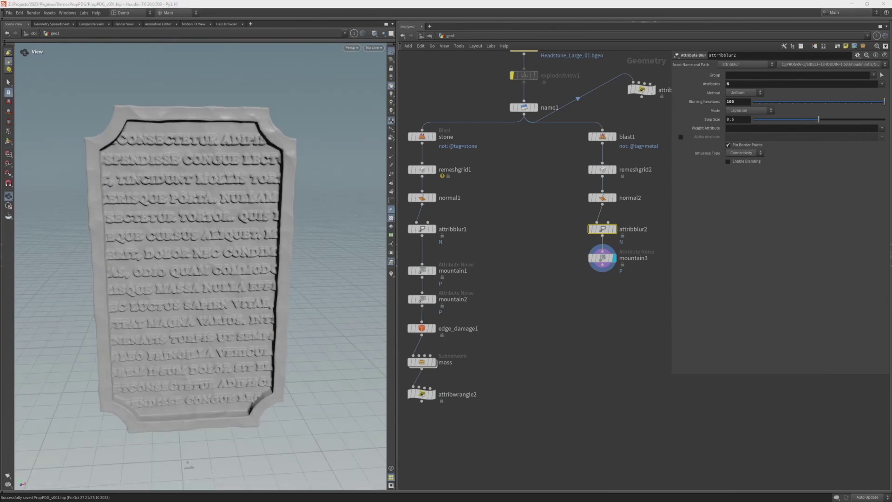
- Add a Labs Mesh Sharpen node after mountain3 and display its result
{"action": "left_click", "coordinate": [602, 270]}
{"action": "left_click", "coordinate": [603, 302]}
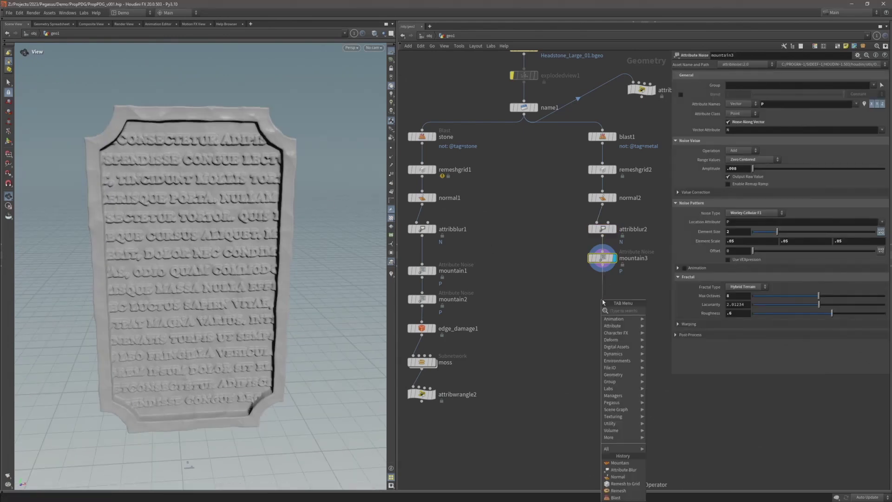
{"action": "type", "text": "mesh shar"}
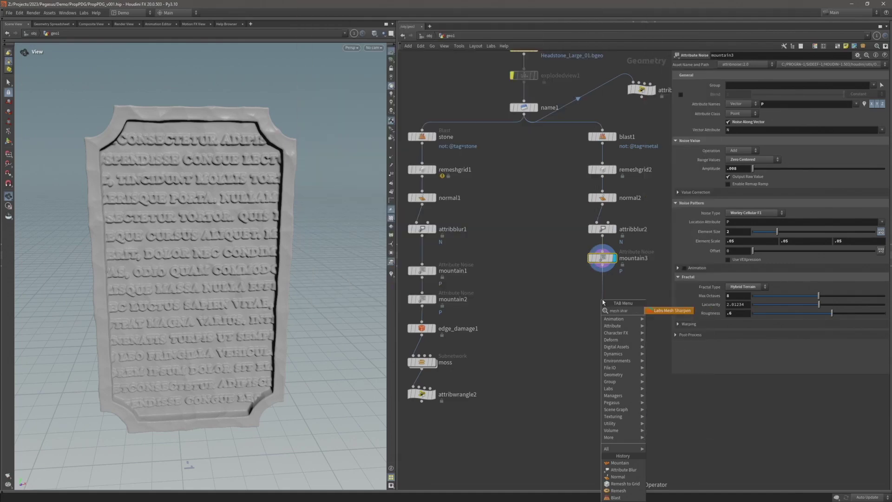
{"action": "key", "text": "Return"}
{"action": "scroll", "coordinate": [601, 287], "scroll_direction": "up", "scroll_amount": 5}
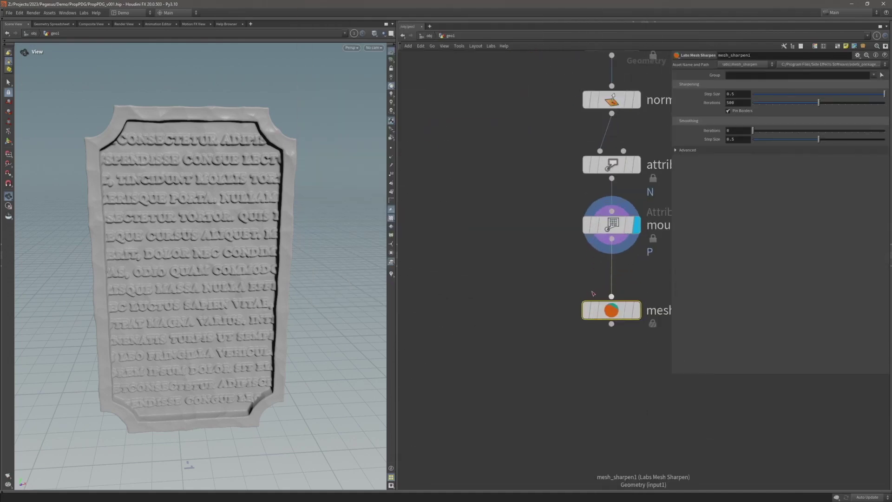
{"action": "mouse_move", "coordinate": [582, 296]}
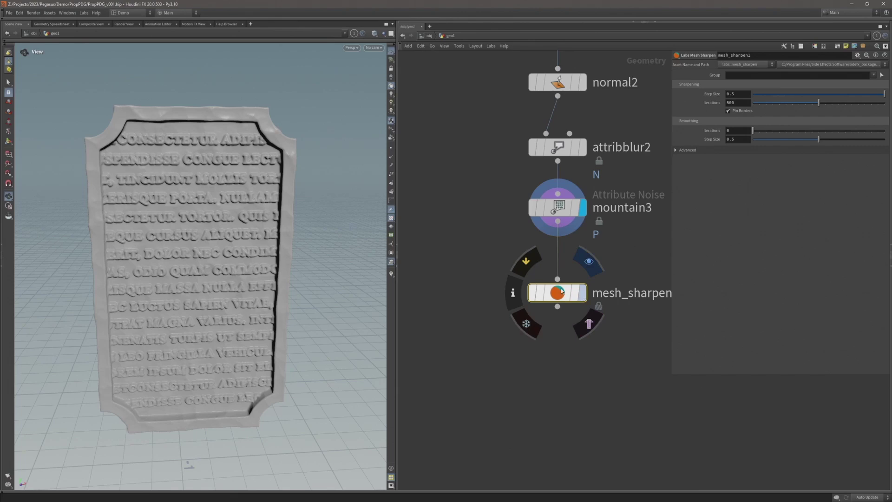
{"action": "left_click", "coordinate": [588, 261]}
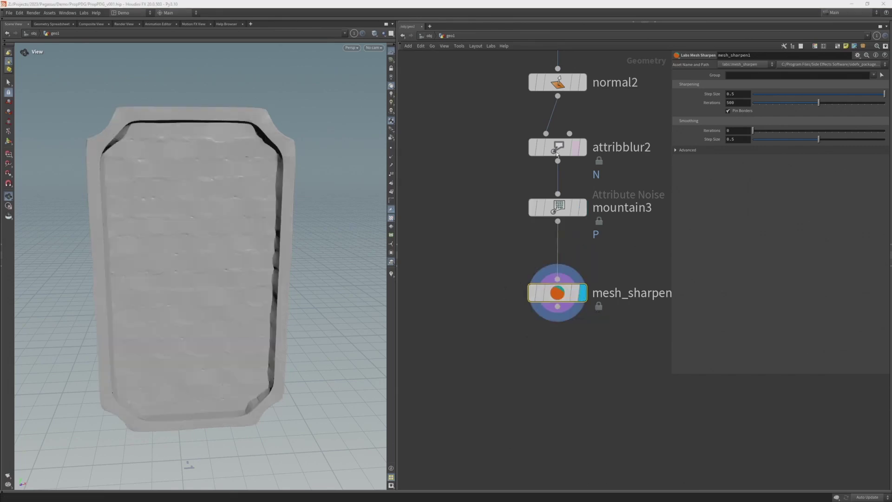
- Inspect the sharpened plaque from several angles and set mesh_sharpen1's sharpening Step Size to .05
{"action": "left_click_drag", "start_coordinate": [343, 173], "coordinate": [197, 169]}
{"action": "scroll", "coordinate": [279, 126], "scroll_direction": "up", "scroll_amount": 3}
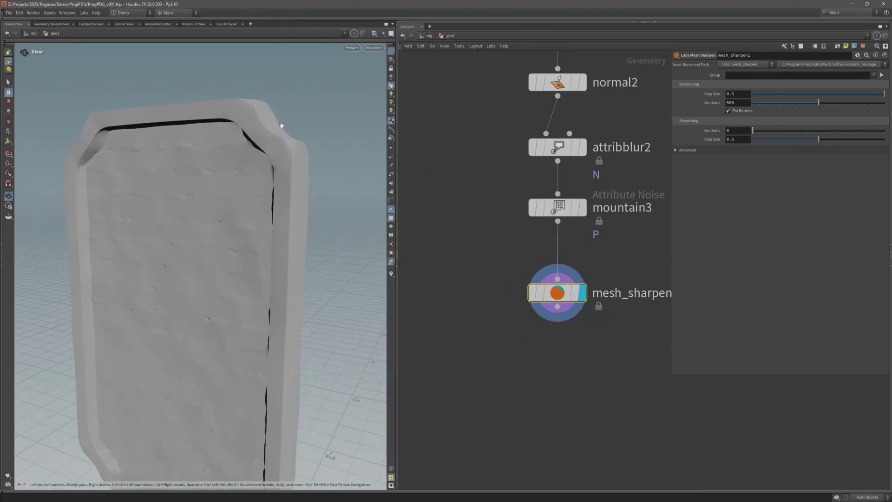
{"action": "scroll", "coordinate": [255, 118], "scroll_direction": "up", "scroll_amount": 3}
{"action": "scroll", "coordinate": [255, 119], "scroll_direction": "down", "scroll_amount": 3}
{"action": "left_click_drag", "start_coordinate": [241, 135], "coordinate": [261, 93]}
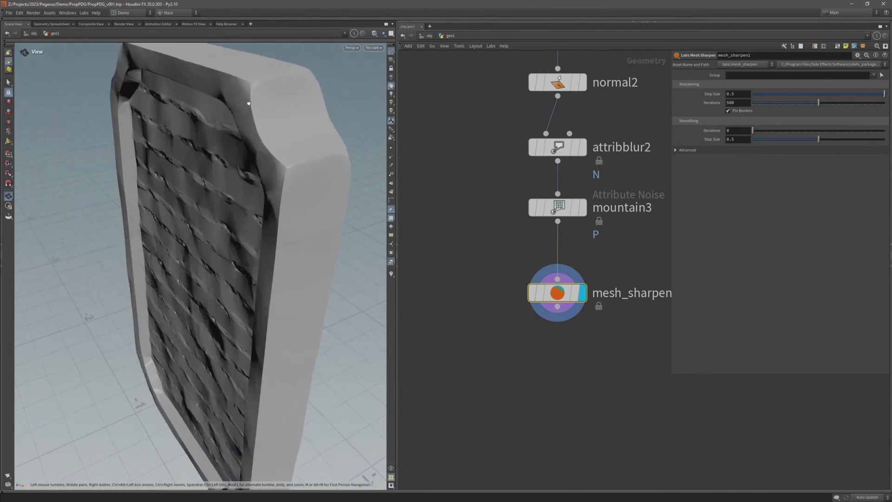
{"action": "scroll", "coordinate": [261, 94], "scroll_direction": "up", "scroll_amount": 2}
{"action": "left_click_drag", "start_coordinate": [251, 124], "coordinate": [236, 153]}
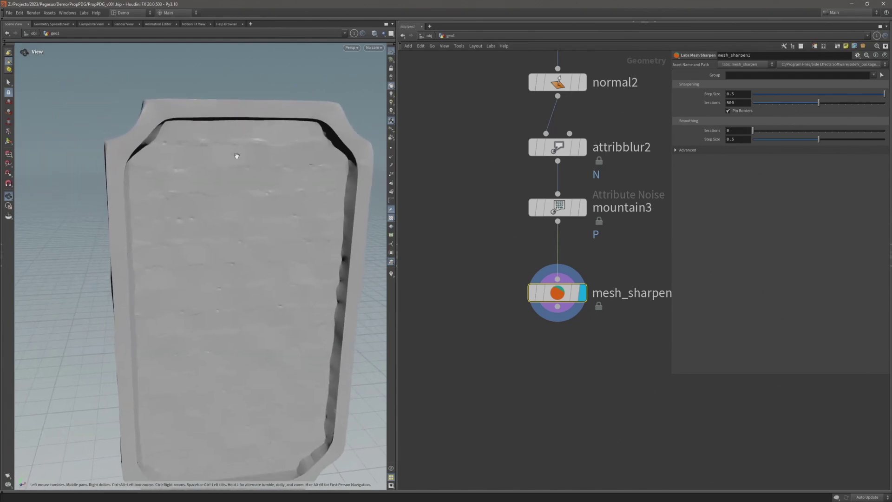
{"action": "left_click", "coordinate": [732, 94]}
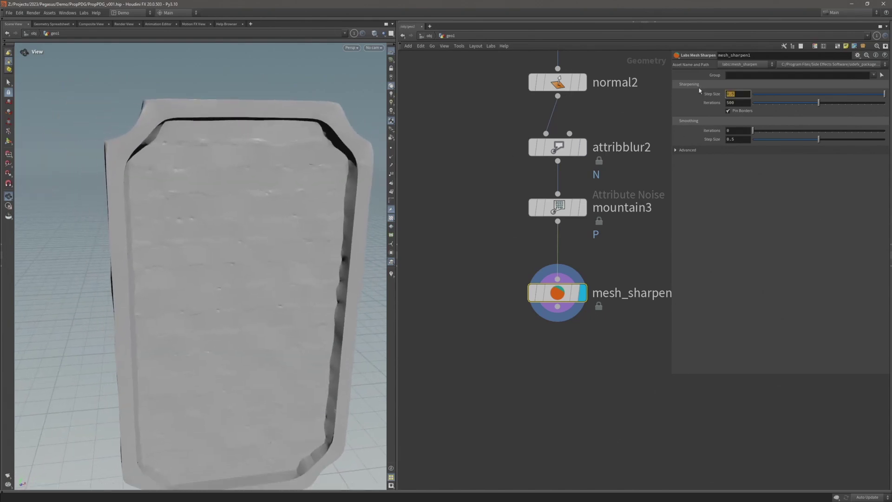
{"action": "type", "text": ".05"}
{"action": "key", "text": "Return"}
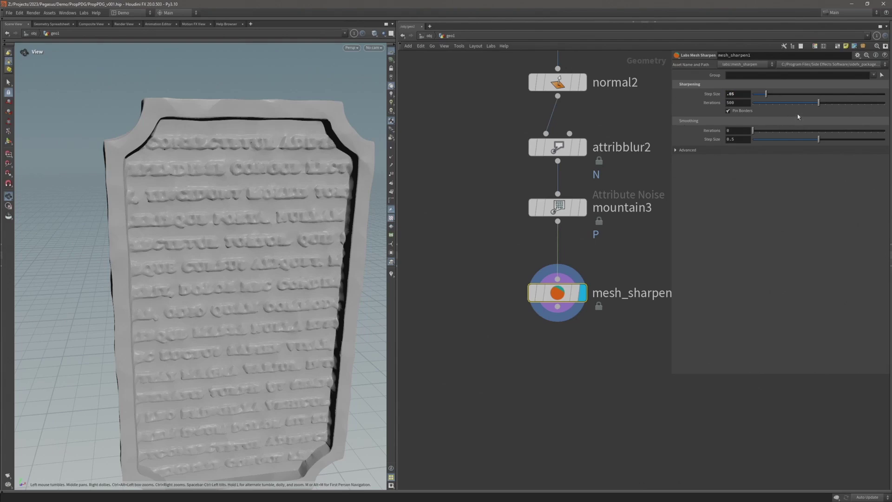
- Set mesh_sharpen1's sharpening Iterations to 140 and its smoothing Iterations to 10
{"action": "left_click_drag", "start_coordinate": [818, 106], "coordinate": [776, 106]}
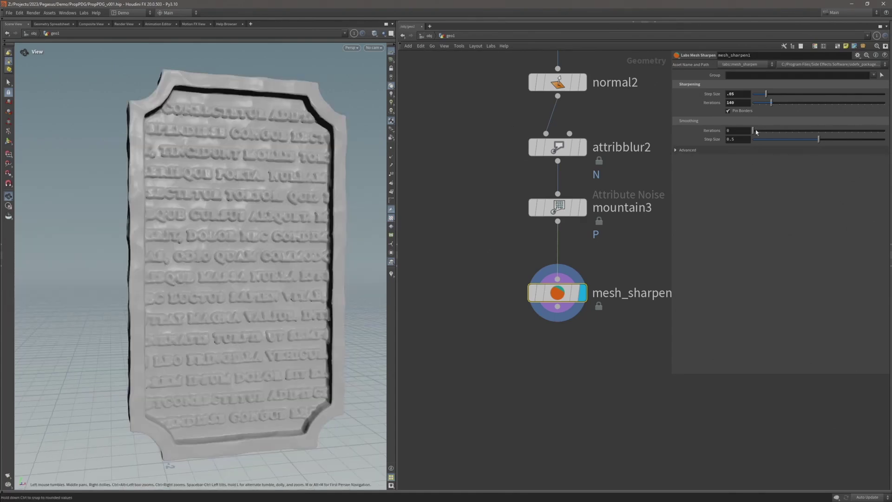
{"action": "left_click_drag", "start_coordinate": [756, 132], "coordinate": [774, 132]}
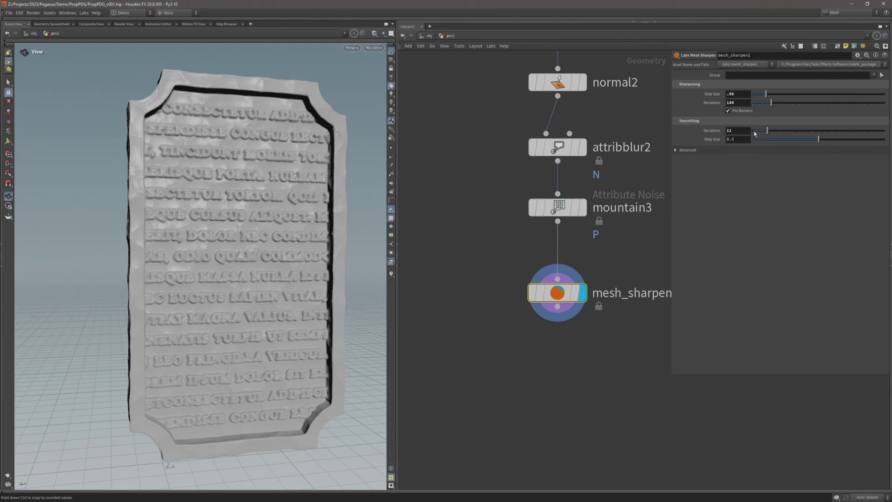
{"action": "left_click_drag", "start_coordinate": [755, 134], "coordinate": [753, 132]}
- Compare the plaque at mountain3 and at mesh_sharpen1, and raise the sharpening Iterations to 250
{"action": "left_click_drag", "start_coordinate": [333, 163], "coordinate": [274, 190]}
{"action": "left_click", "coordinate": [582, 207]}
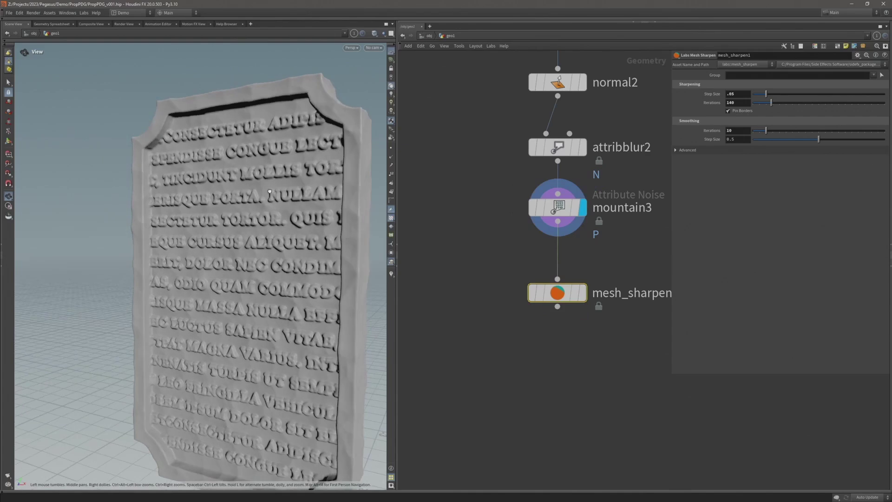
{"action": "left_click_drag", "start_coordinate": [312, 166], "coordinate": [310, 240]}
{"action": "left_click", "coordinate": [582, 292]}
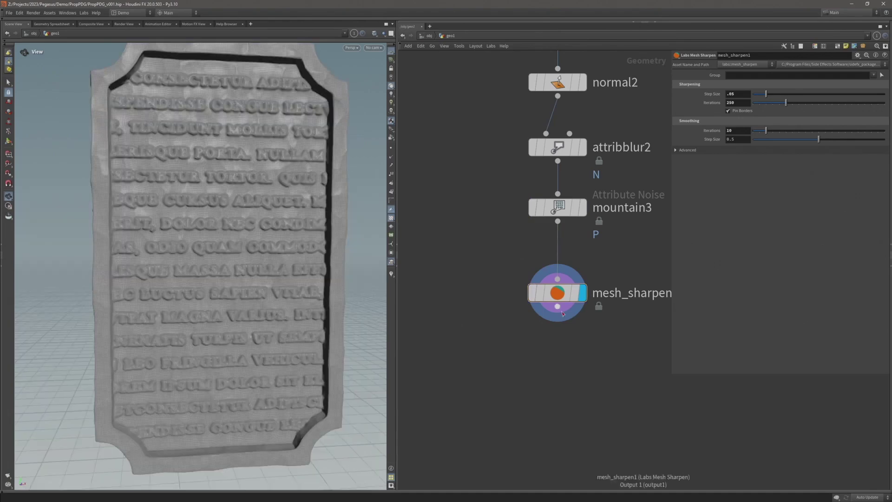
- Add a Remesh to Grid node after mesh_sharpen1 and save the scene
{"action": "left_click", "coordinate": [557, 307]}
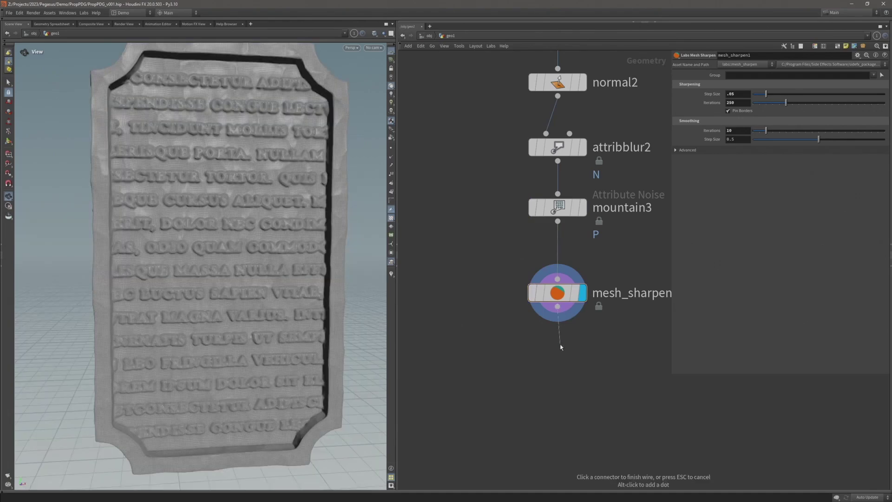
{"action": "left_click", "coordinate": [560, 346]}
{"action": "type", "text": "remesh"}
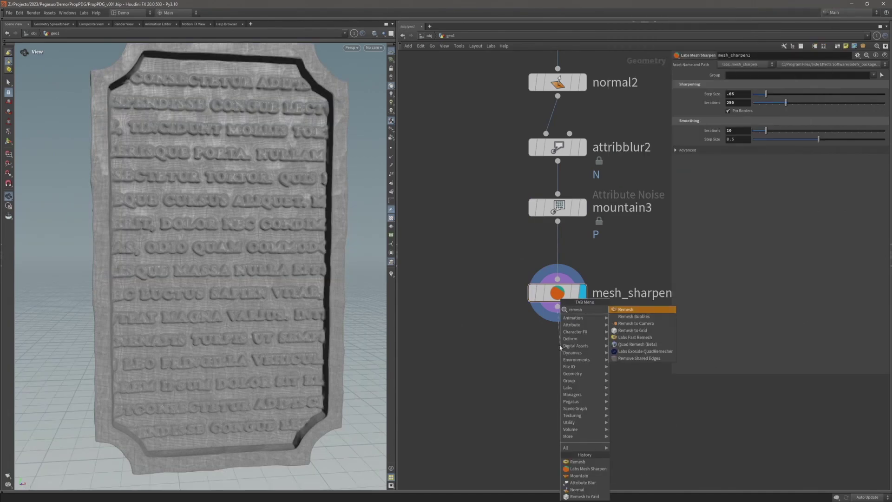
{"action": "key", "text": "Down"}
{"action": "key", "text": "Down"}
{"action": "key", "text": "Down"}
{"action": "key", "text": "Return"}
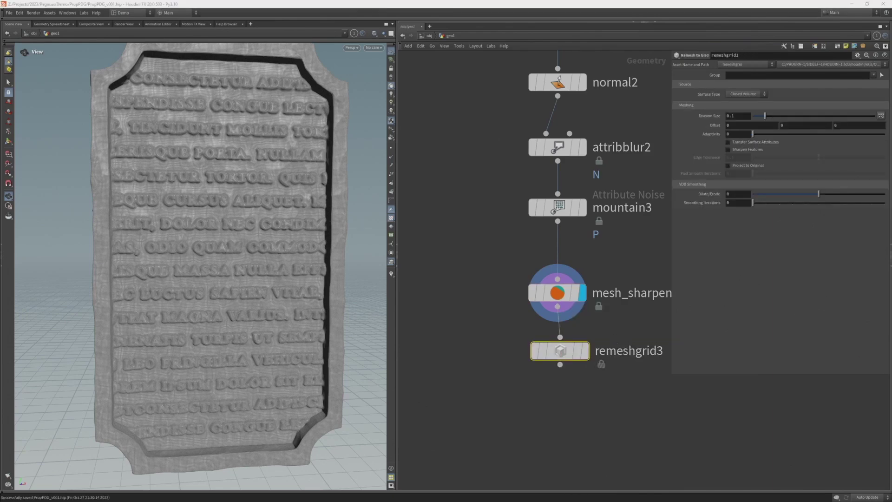
- Copy the Division Size parameter of remeshgrid1 in the stone branch
{"action": "scroll", "coordinate": [501, 358], "scroll_direction": "down", "scroll_amount": 5}
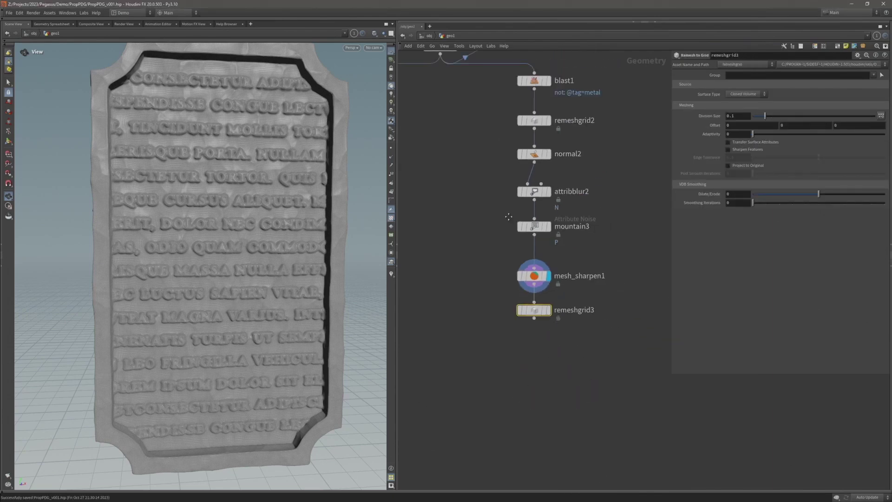
{"action": "key", "text": "Up"}
{"action": "key", "text": "Up"}
{"action": "key", "text": "Up"}
{"action": "key", "text": "Up"}
{"action": "key", "text": "Up"}
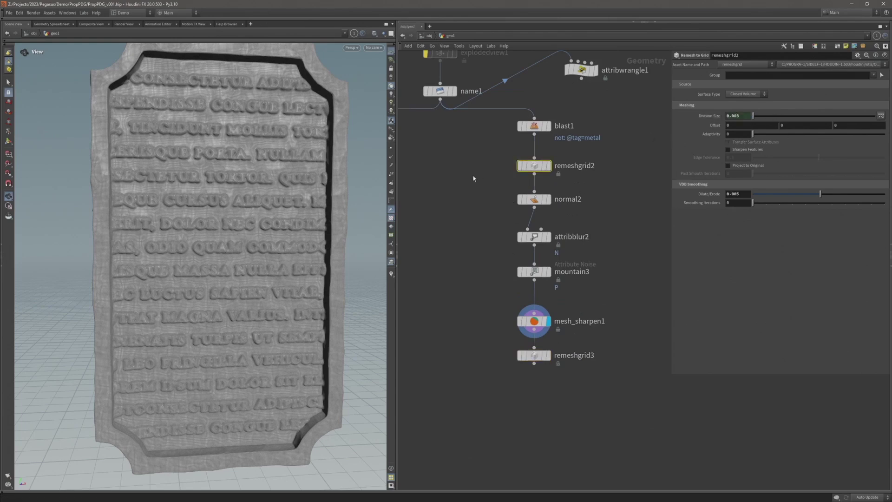
{"action": "middle_click_drag", "start_coordinate": [402, 161], "coordinate": [546, 153]}
{"action": "left_click", "coordinate": [462, 159]}
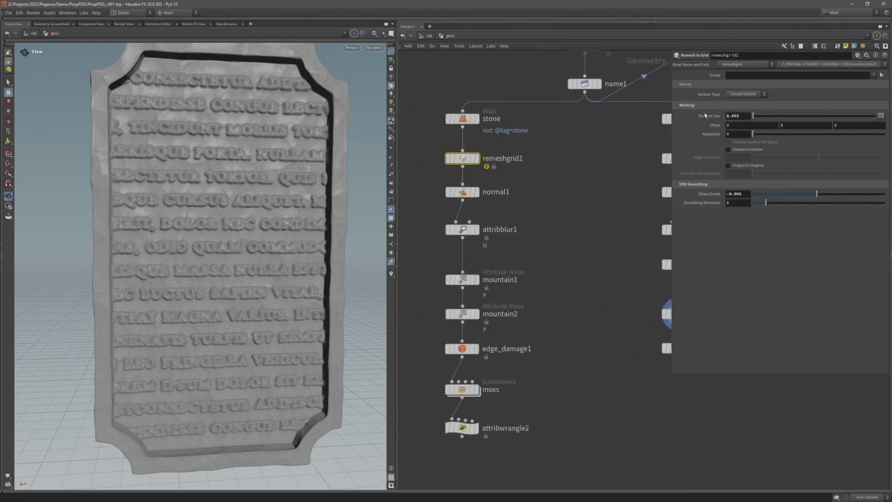
{"action": "right_click", "coordinate": [707, 116]}
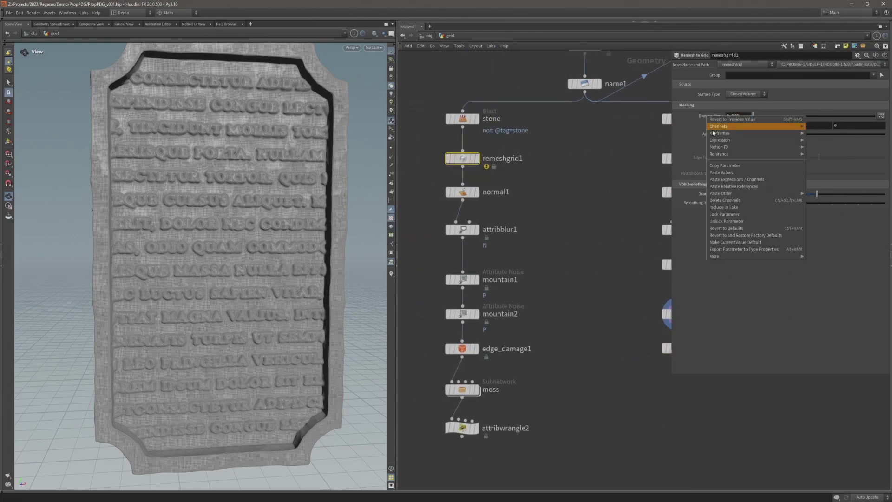
{"action": "left_click", "coordinate": [720, 166]}
- Display remeshgrid3 and paste the copied parameter into its Division Size as a relative reference
{"action": "middle_click_drag", "start_coordinate": [601, 171], "coordinate": [463, 285]}
{"action": "left_click", "coordinate": [544, 297]}
{"action": "left_click", "coordinate": [727, 116]}
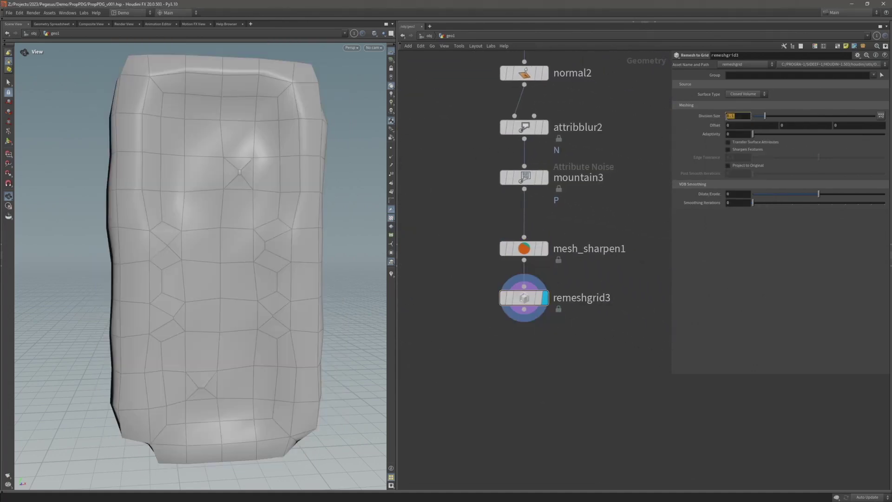
{"action": "right_click", "coordinate": [733, 116]}
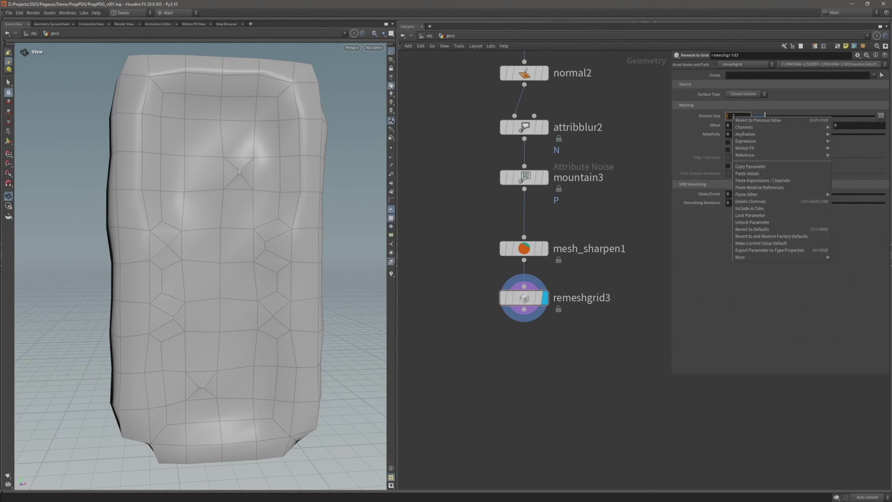
{"action": "left_click", "coordinate": [762, 188]}
{"action": "key", "text": "Return"}
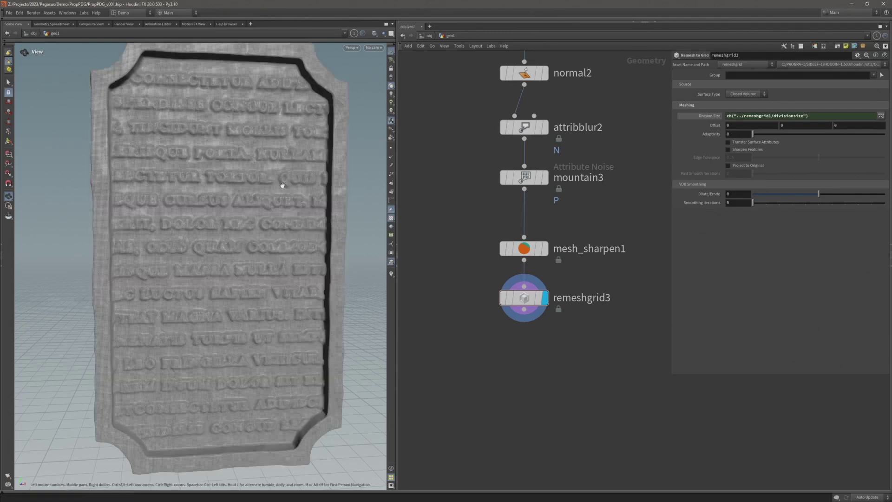
- Check the settings of remeshgrid1 and remeshgrid3, inspect the remeshed plaque and save the scene
{"action": "left_click_drag", "start_coordinate": [281, 181], "coordinate": [289, 199]}
{"action": "key", "text": "h"}
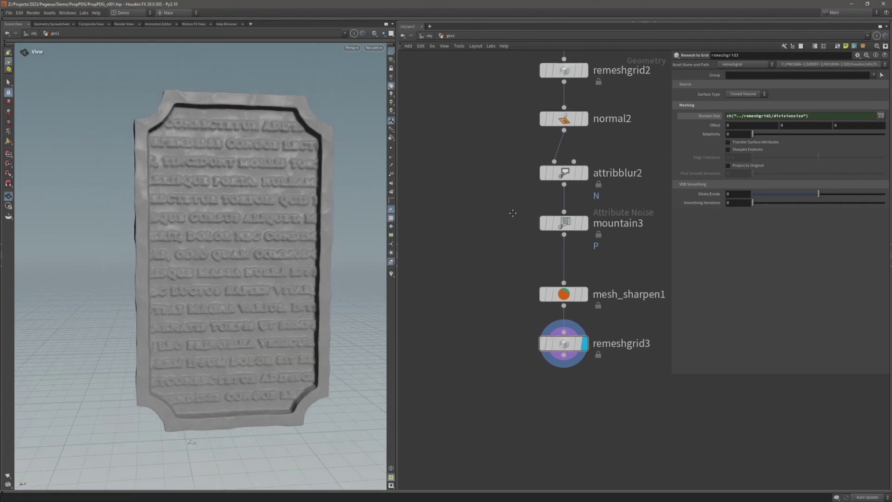
{"action": "left_click", "coordinate": [435, 179]}
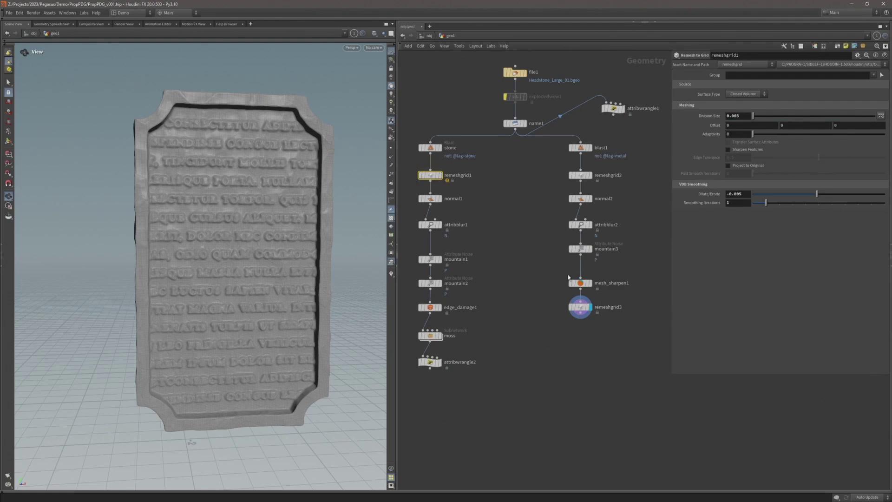
{"action": "left_click", "coordinate": [581, 307]}
{"action": "scroll", "coordinate": [581, 320], "scroll_direction": "up", "scroll_amount": 3}
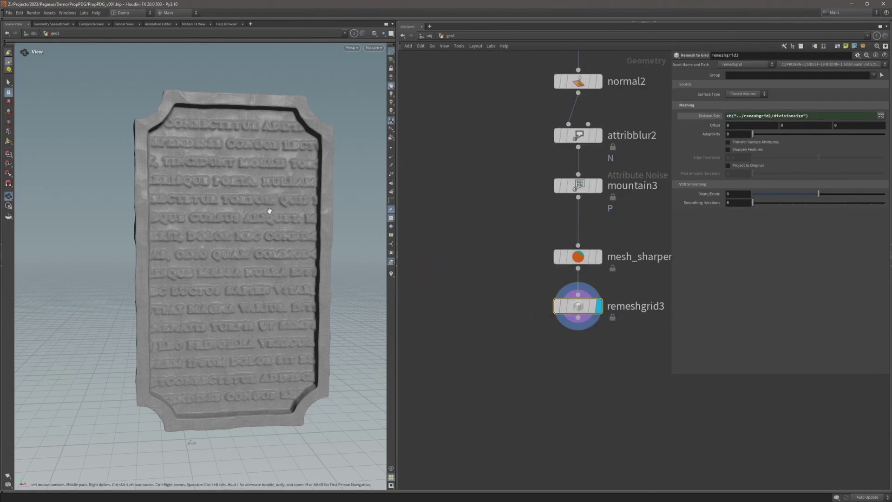
{"action": "key", "text": "ctrl+s"}
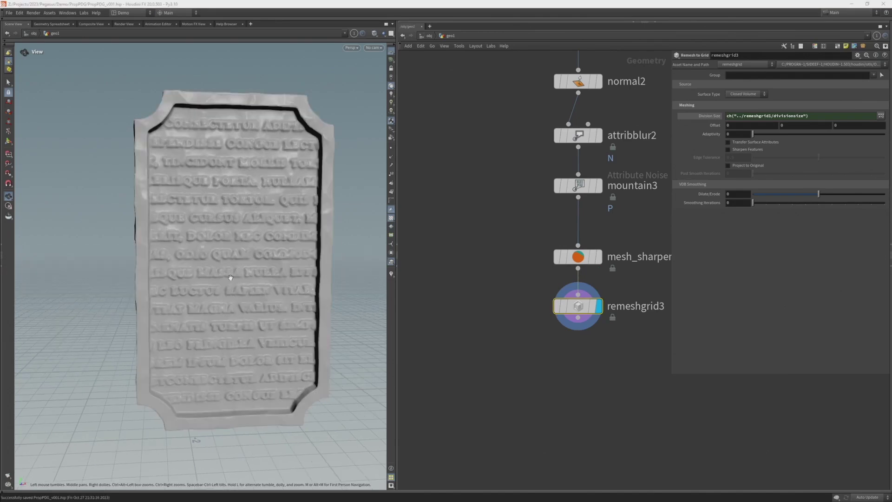
{"action": "left_click_drag", "start_coordinate": [264, 208], "coordinate": [494, 384]}
{"action": "scroll", "coordinate": [522, 312], "scroll_direction": "up", "scroll_amount": 2}
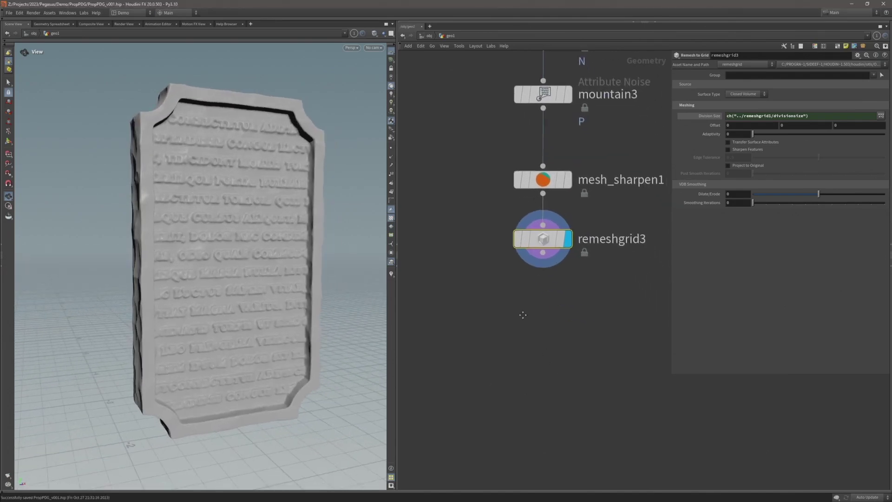
- Add an Attribute Wrangle node after remeshgrid3 in the plaque branch and display it
{"action": "left_click", "coordinate": [541, 240]}
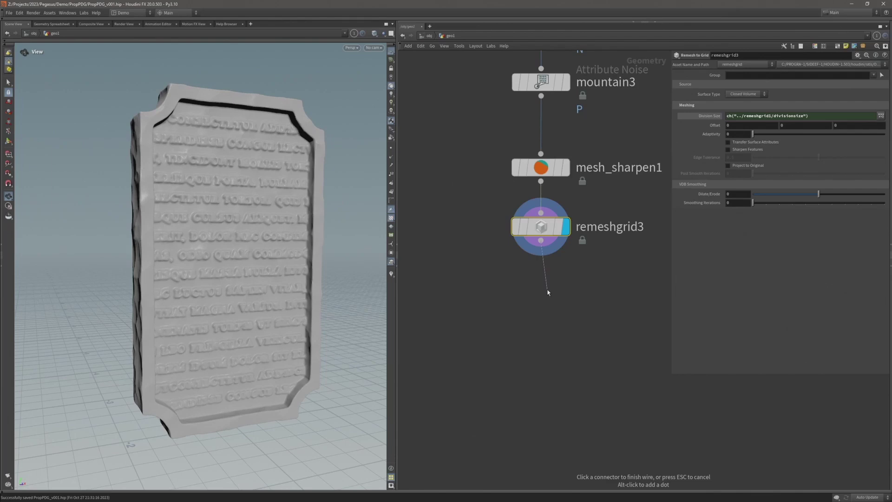
{"action": "key", "text": "Tab"}
{"action": "type", "text": "att wra"}
{"action": "key", "text": "Return"}
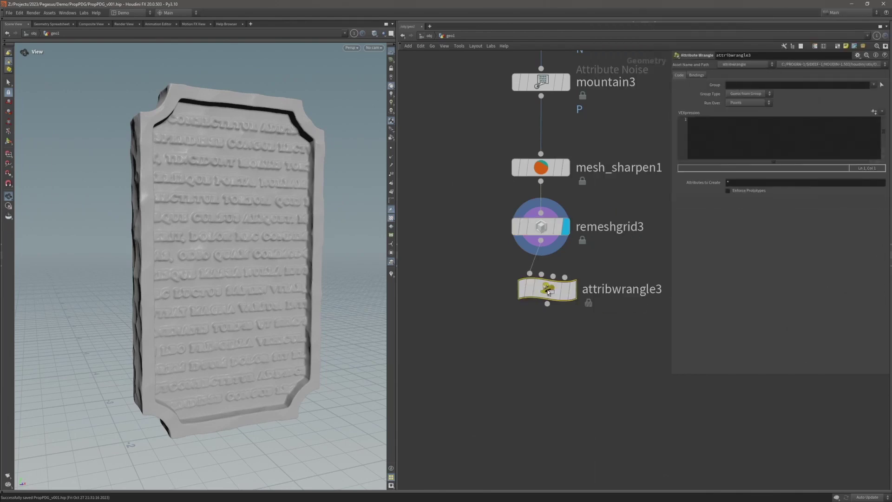
{"action": "left_click", "coordinate": [557, 309]}
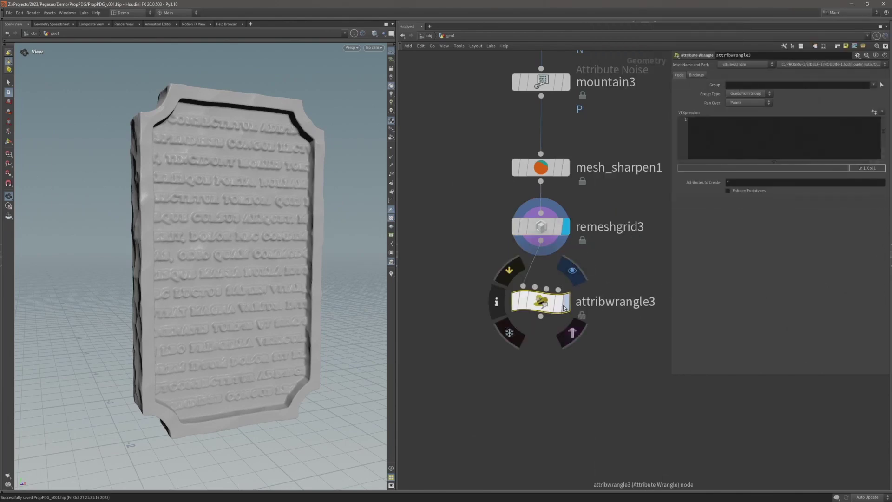
{"action": "left_click", "coordinate": [566, 301]}
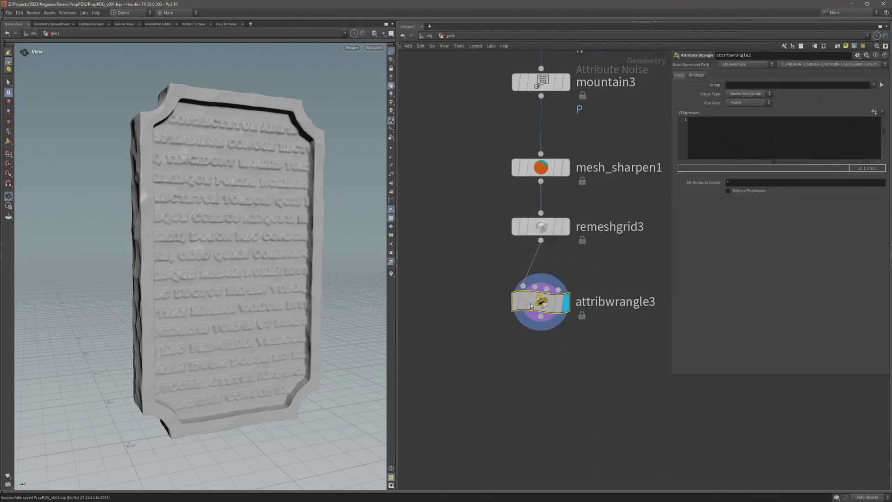
{"action": "left_click", "coordinate": [724, 137]}
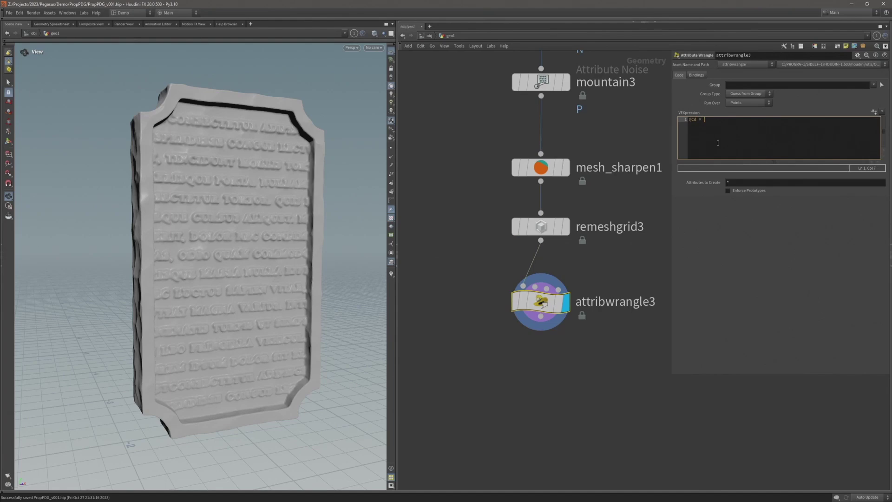
{"action": "type", "text": "@Cd = 0;"}
{"action": "left_click_drag", "start_coordinate": [159, 212], "coordinate": [177, 213]}
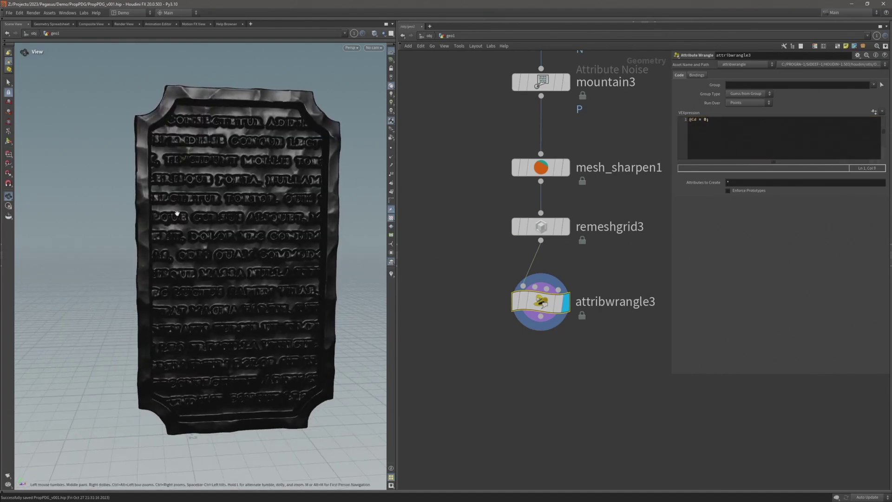
{"action": "left_click", "coordinate": [729, 124]}
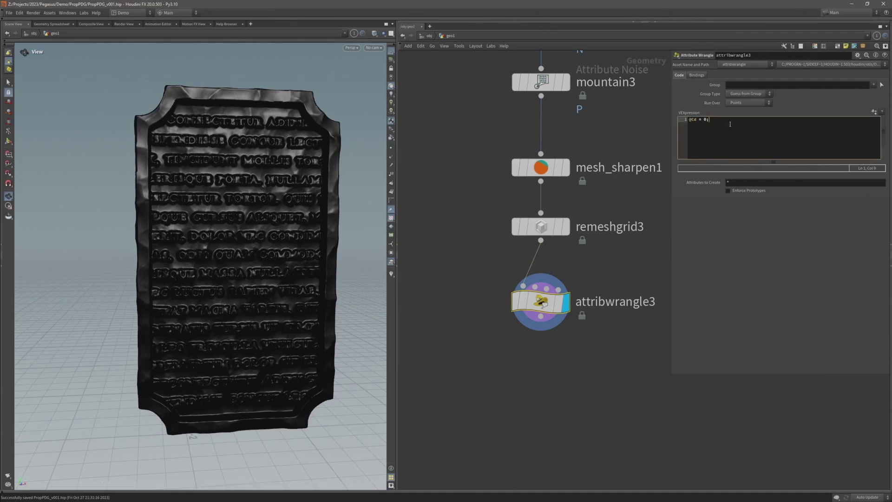
{"action": "key", "text": "Return"}
{"action": "key", "text": "Return"}
{"action": "type", "text": "@Cd.b = 1;"}
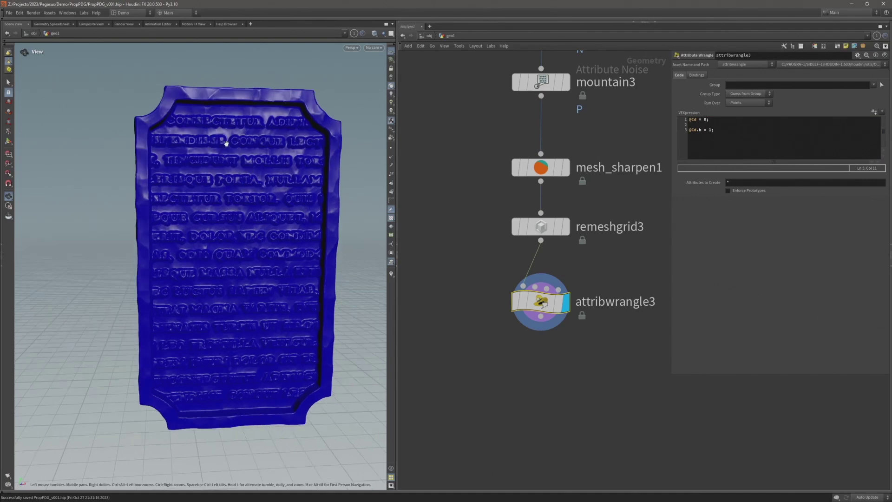
{"action": "left_click_drag", "start_coordinate": [224, 158], "coordinate": [232, 180]}
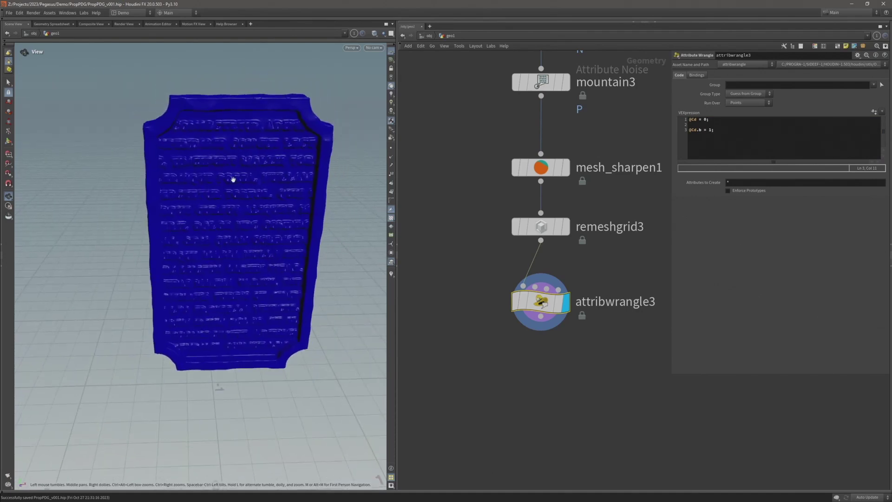
- Add a Merge node fed by attribwrangle2 at the end of the stone branch
{"action": "scroll", "coordinate": [408, 223], "scroll_direction": "down", "scroll_amount": 6}
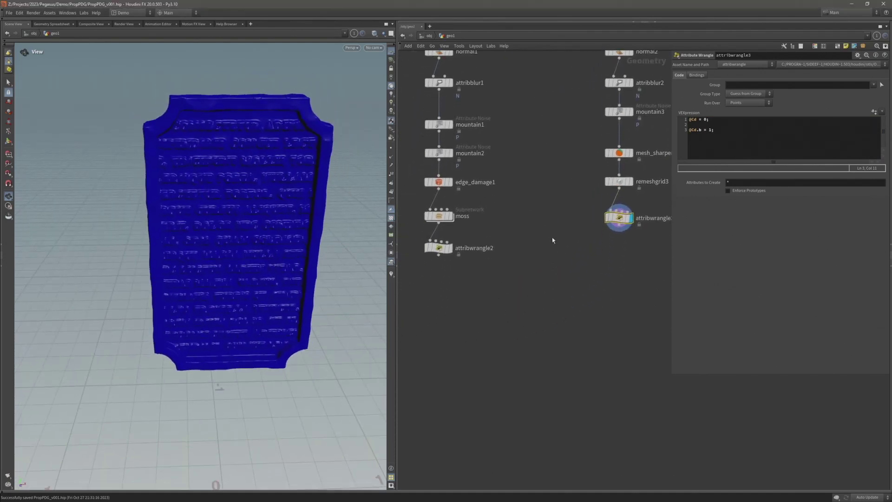
{"action": "left_click", "coordinate": [437, 256]}
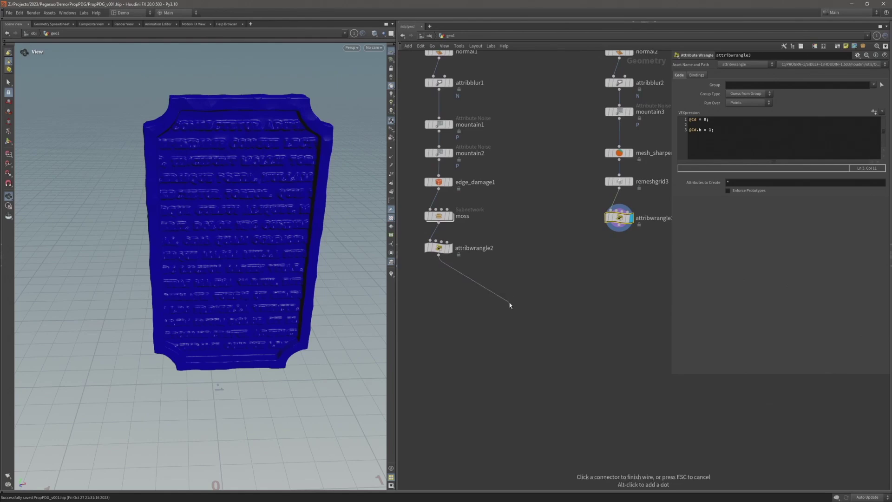
{"action": "left_click", "coordinate": [509, 305]}
{"action": "type", "text": "merge"}
{"action": "key", "text": "Return"}
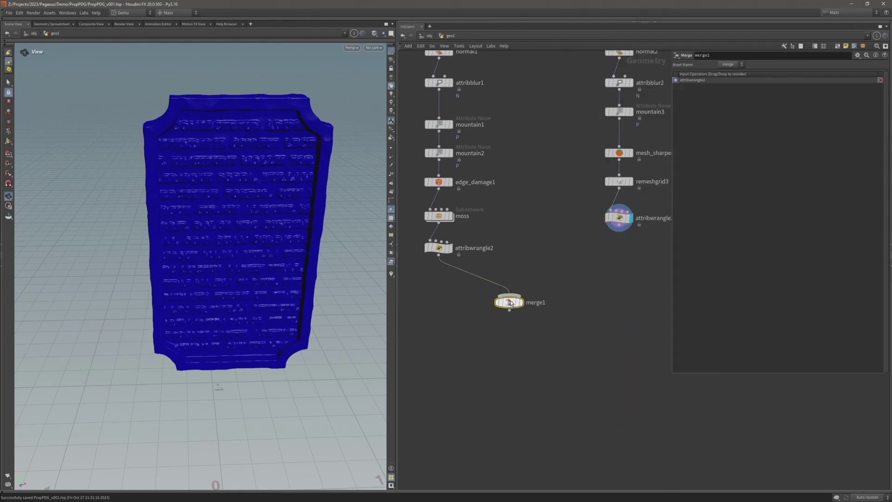
- Connect the plaque's attribwrangle3 to merge1 as its second input and display the merged headstone
{"action": "left_click", "coordinate": [541, 305]}
{"action": "left_click", "coordinate": [625, 230]}
{"action": "left_click", "coordinate": [540, 300]}
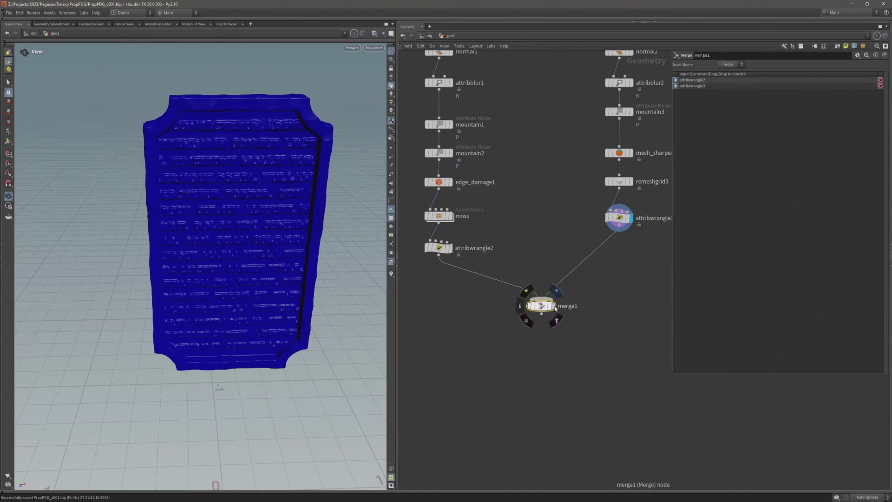
{"action": "scroll", "coordinate": [269, 145], "scroll_direction": "down", "scroll_amount": 5}
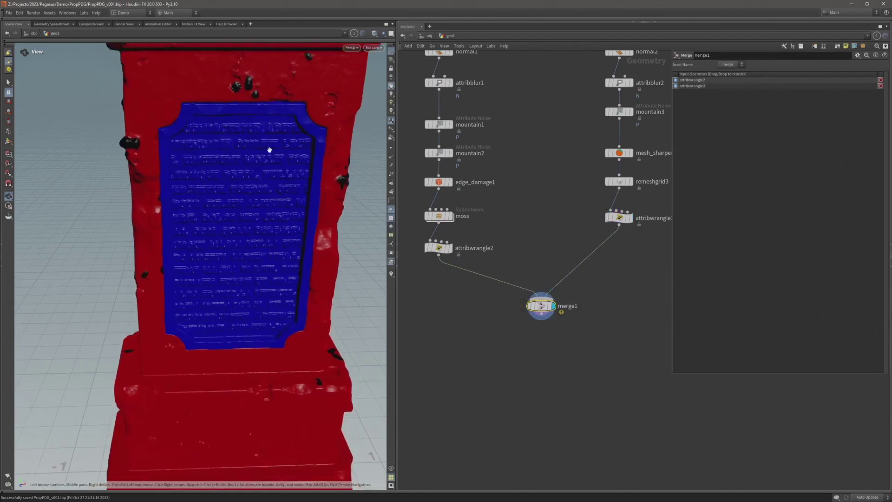